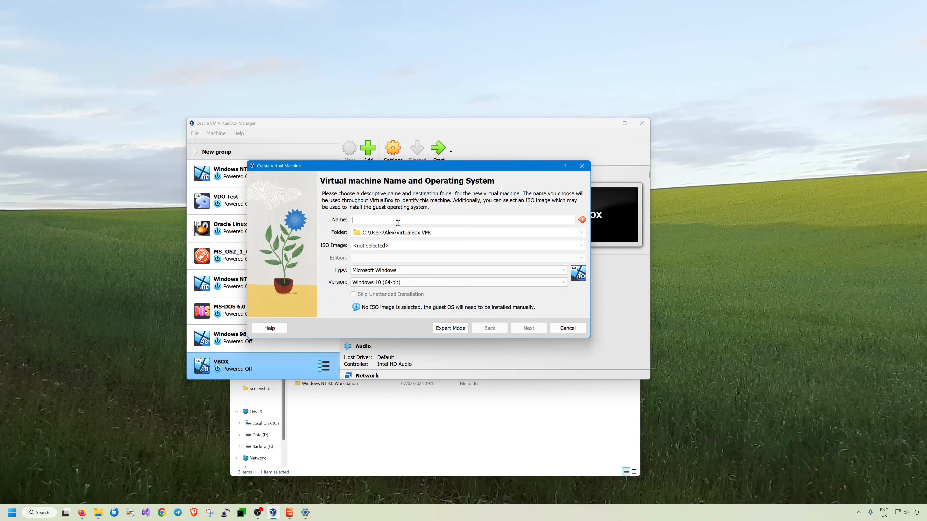
Step: Name the new virtual machine Linux Mint 2 and choose linuxmint-21.3-cinnamon-64bit.iso as its ISO image
type("M")
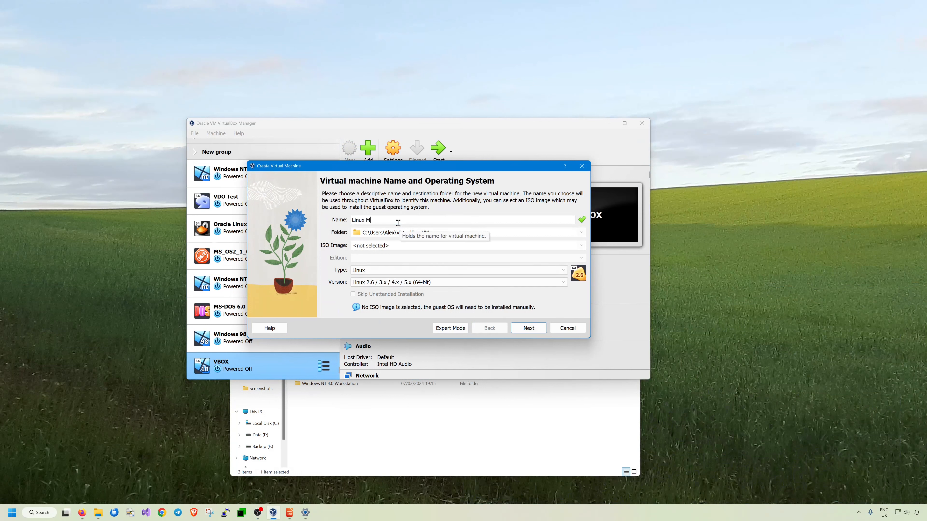
type("int 2")
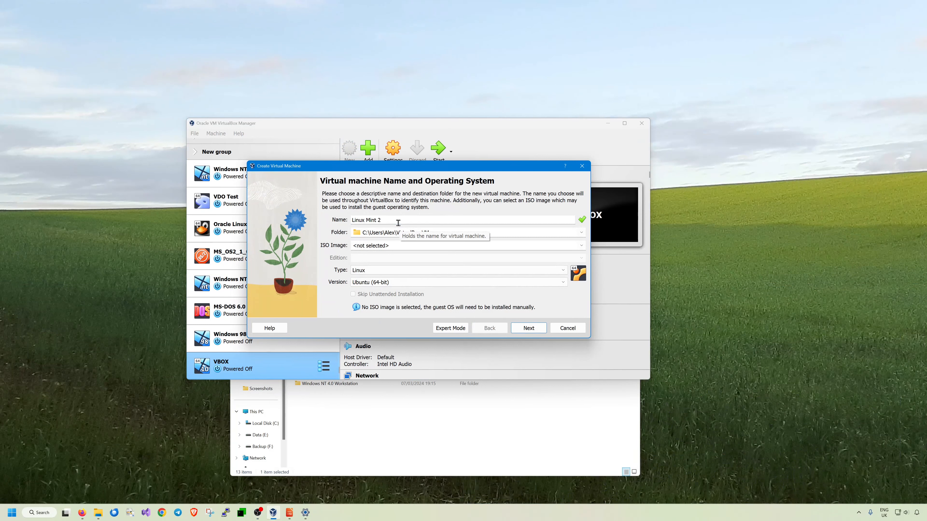
left_click(582, 245)
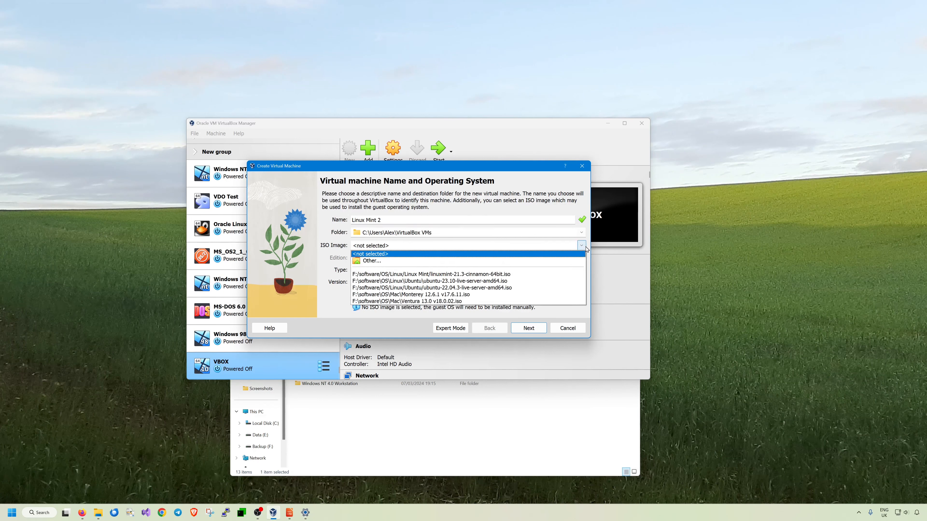
left_click(487, 274)
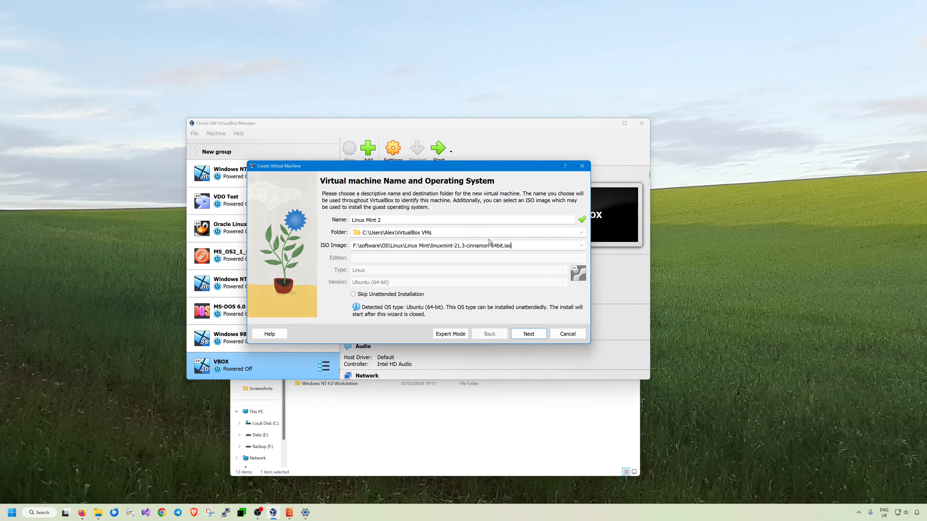
Step: Switch to Firefox, close the taskbar clock article, and look through the editions on the Linux Mint download page
left_click(85, 511)
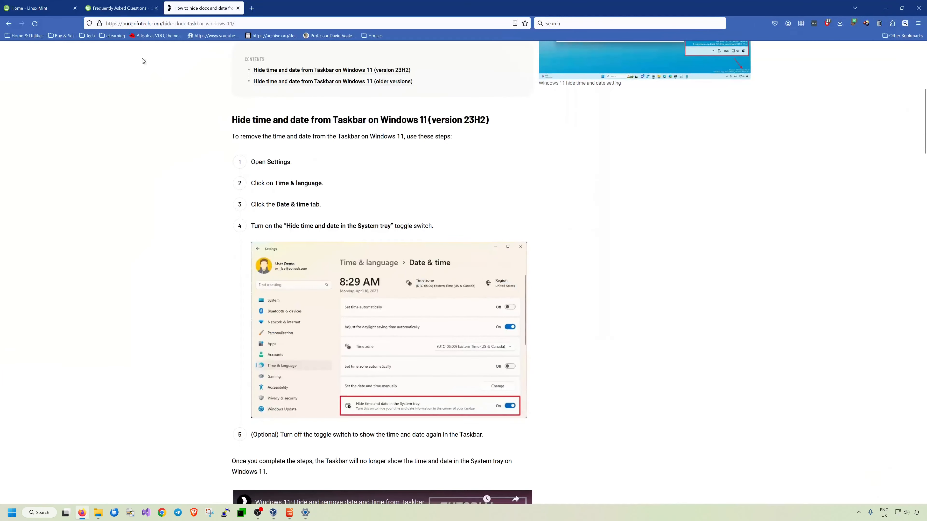
left_click(239, 7)
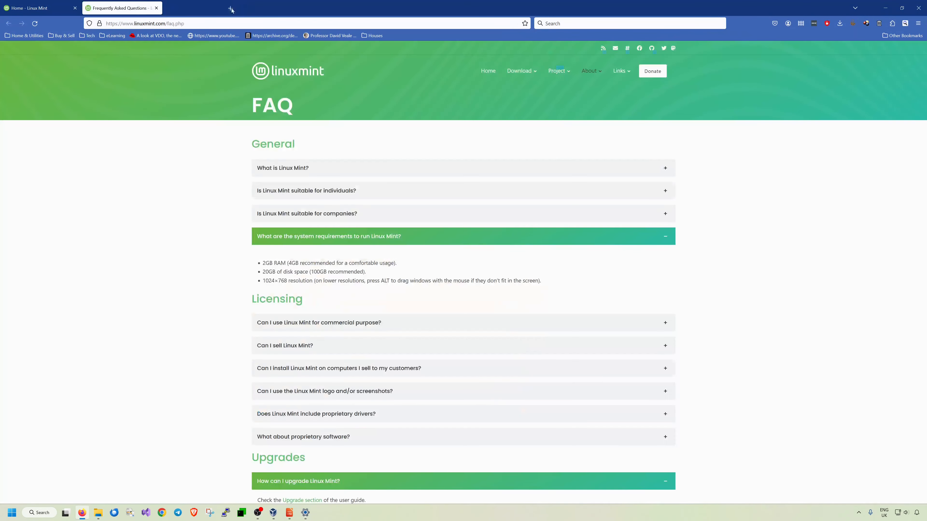
left_click(50, 11)
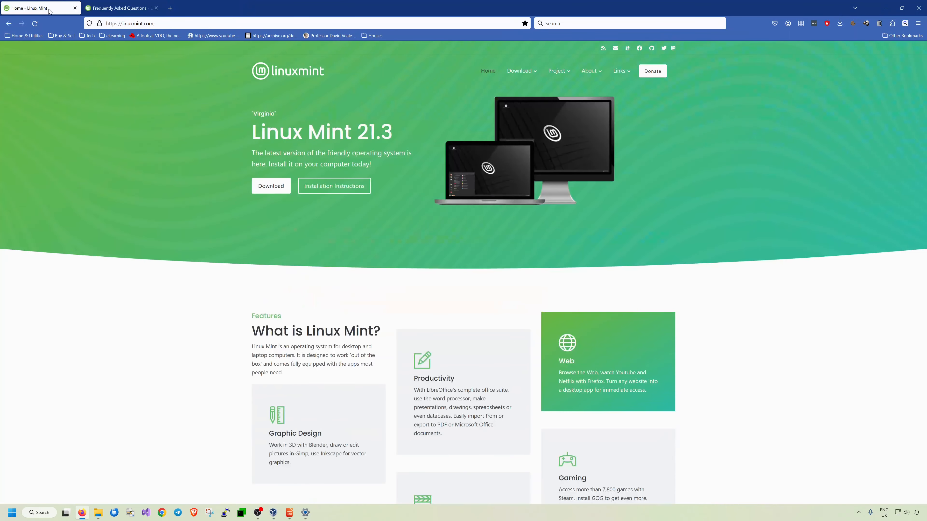
mouse_move(533, 73)
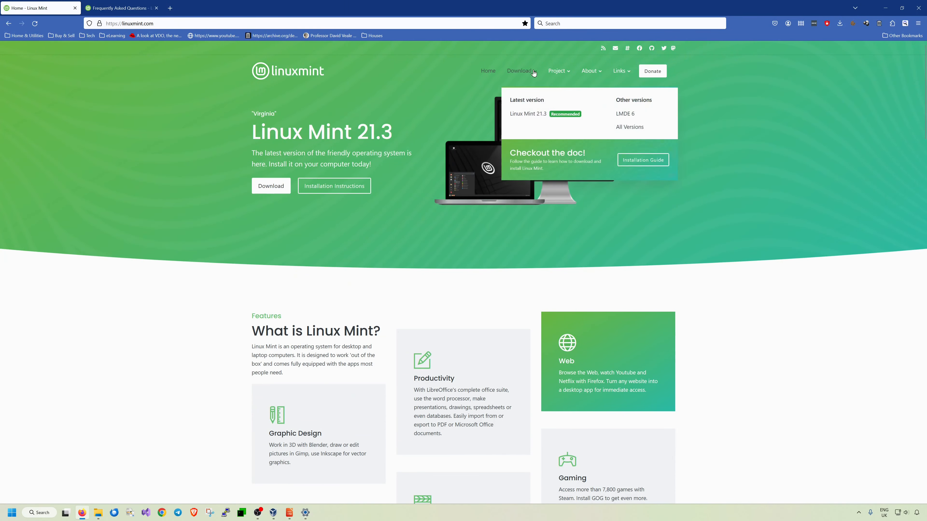
left_click(534, 73)
scroll(451, 308, "down", 5)
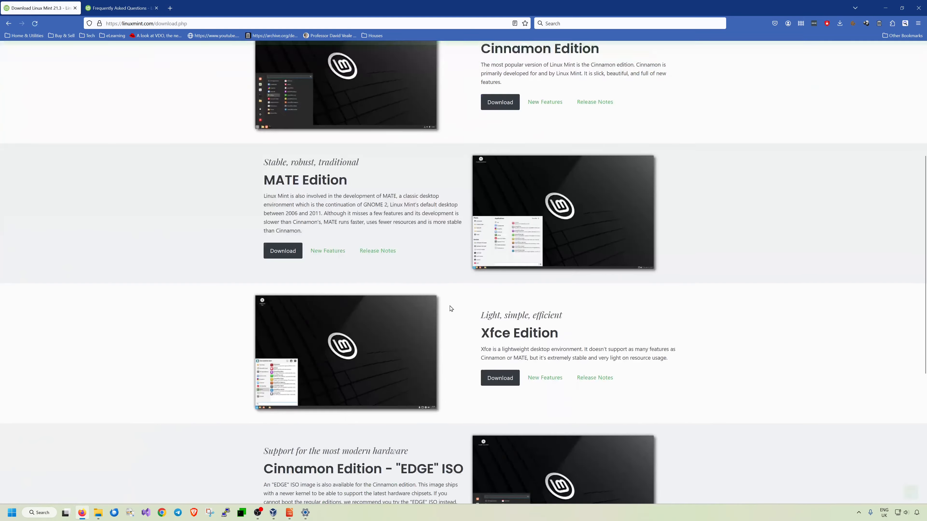
scroll(451, 308, "down", 5)
scroll(431, 262, "up", 10)
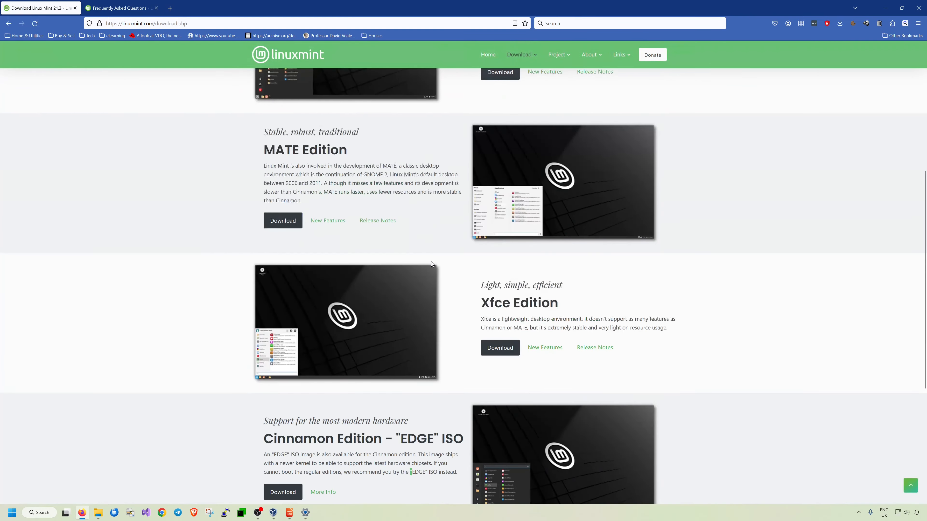
scroll(417, 240, "down", 10)
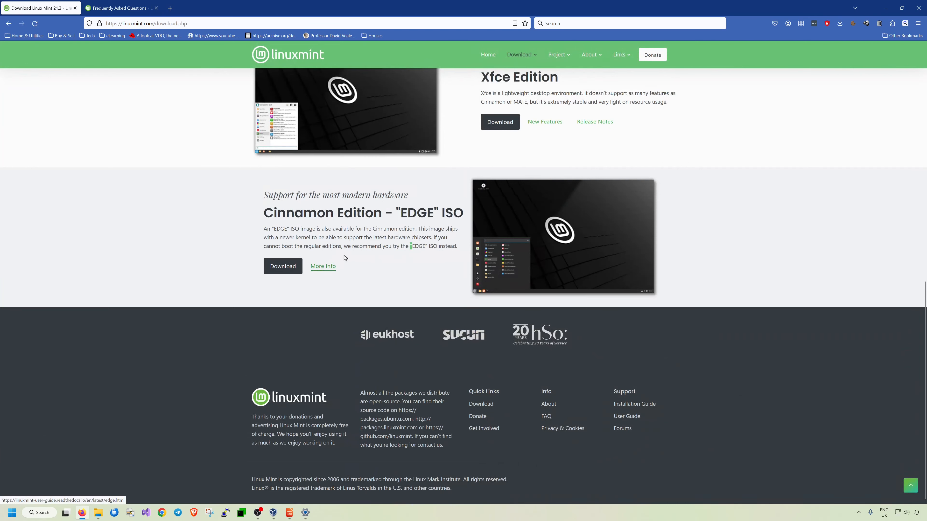
Step: Open the download page of the Cinnamon "EDGE" ISO edition and look through its download mirrors
left_click(279, 268)
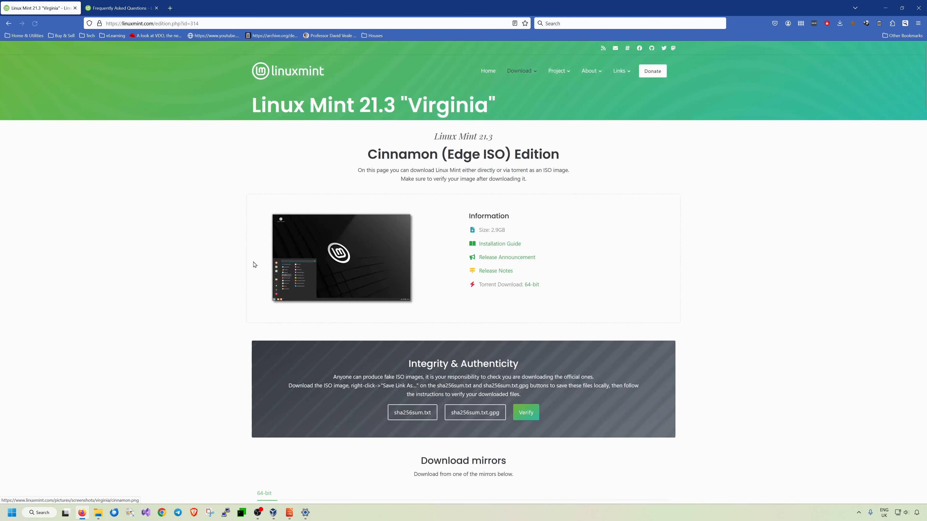
scroll(183, 264, "down", 10)
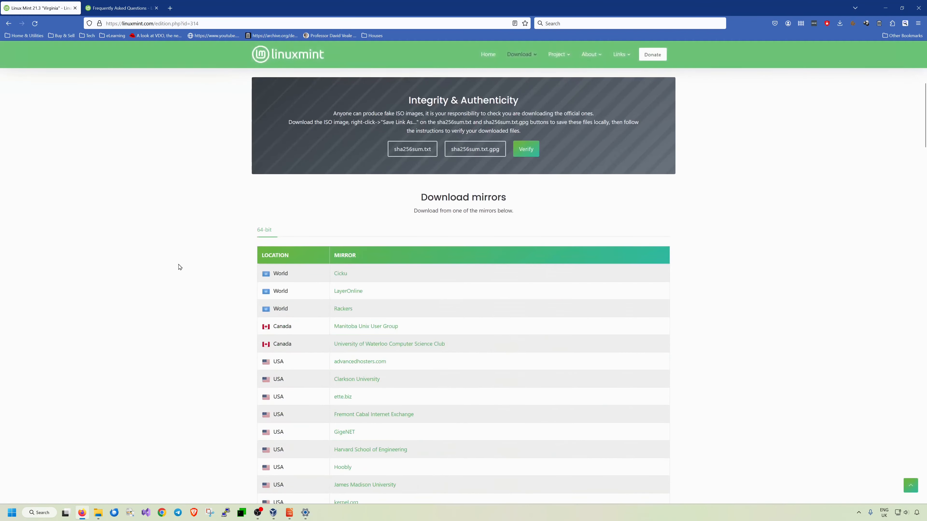
scroll(371, 192, "down", 10)
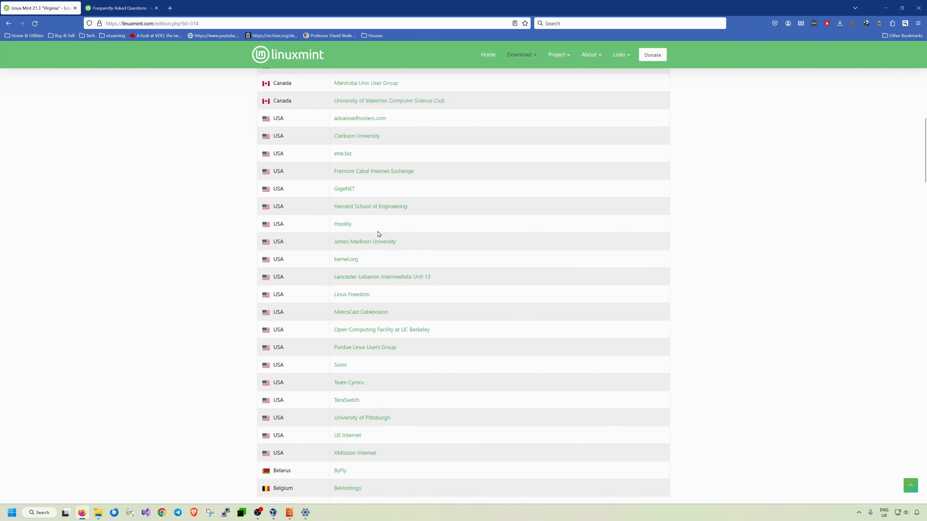
scroll(398, 256, "down", 5)
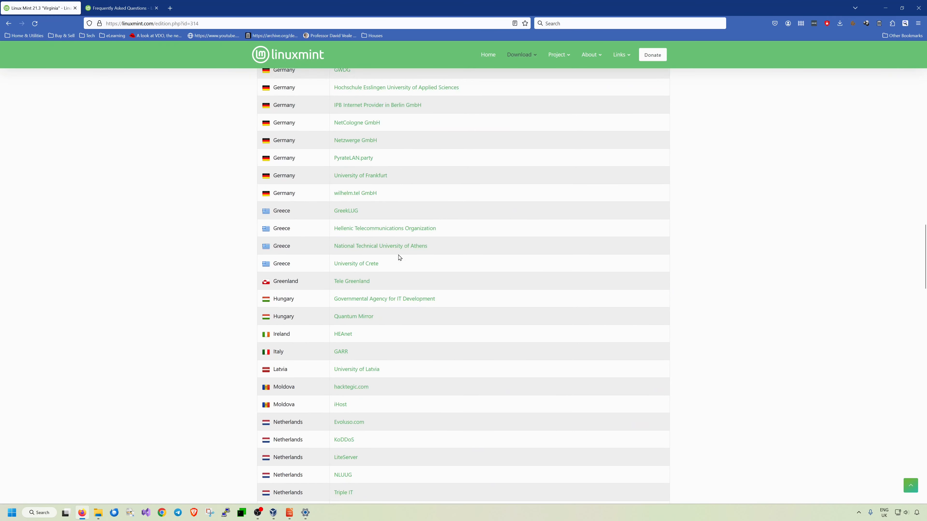
scroll(398, 257, "up", 20)
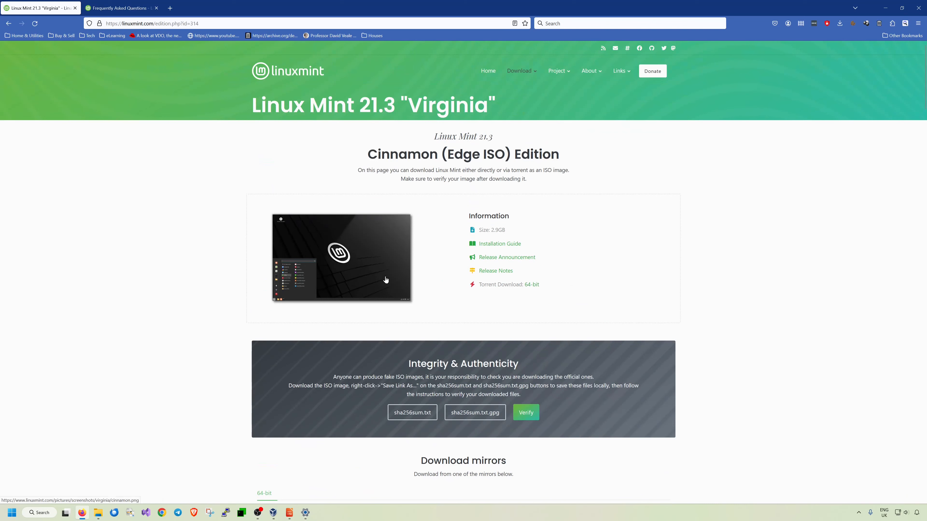
Step: Return to VirtualBox, enable skipping the unattended installation, and continue to the hardware settings
mouse_move(273, 512)
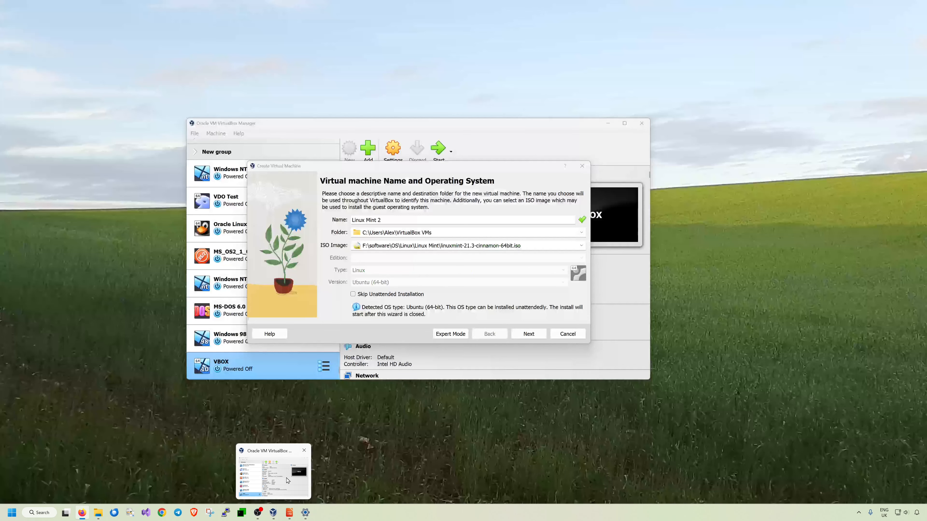
left_click(287, 481)
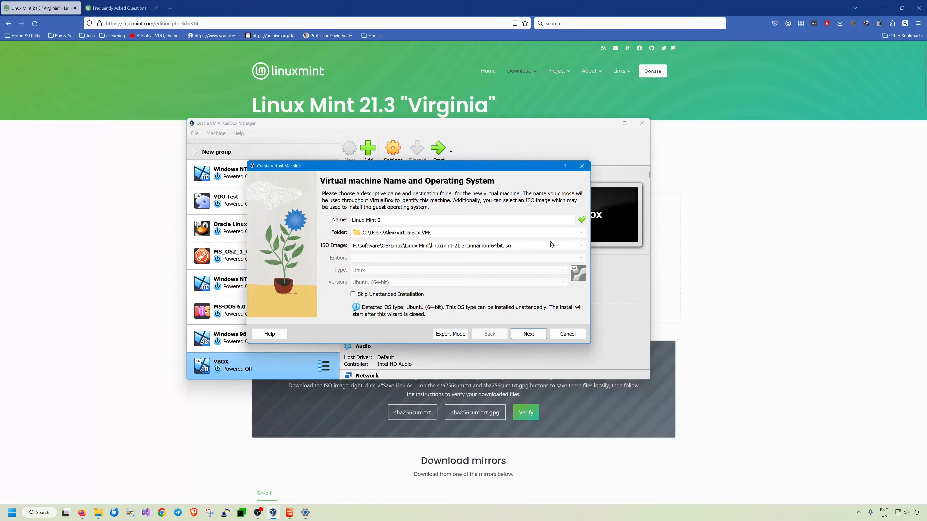
left_click(390, 295)
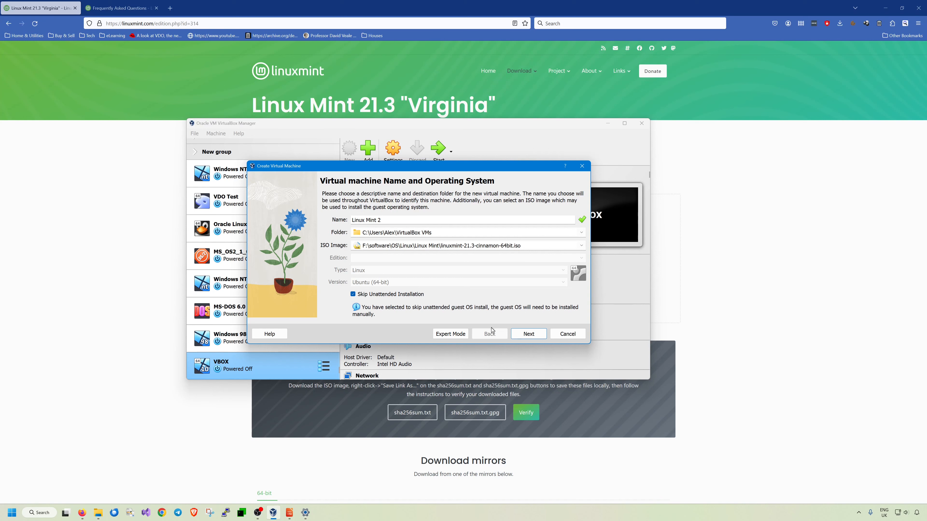
left_click(528, 334)
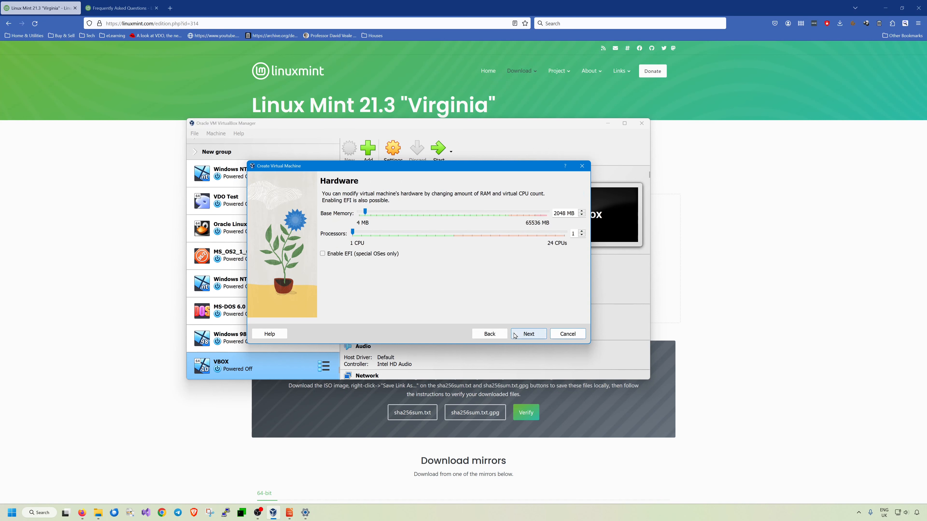
Step: Give the virtual machine 4096 MB of base memory and 4 processors, and continue to the hard disk settings
double_click(558, 215)
type("4096")
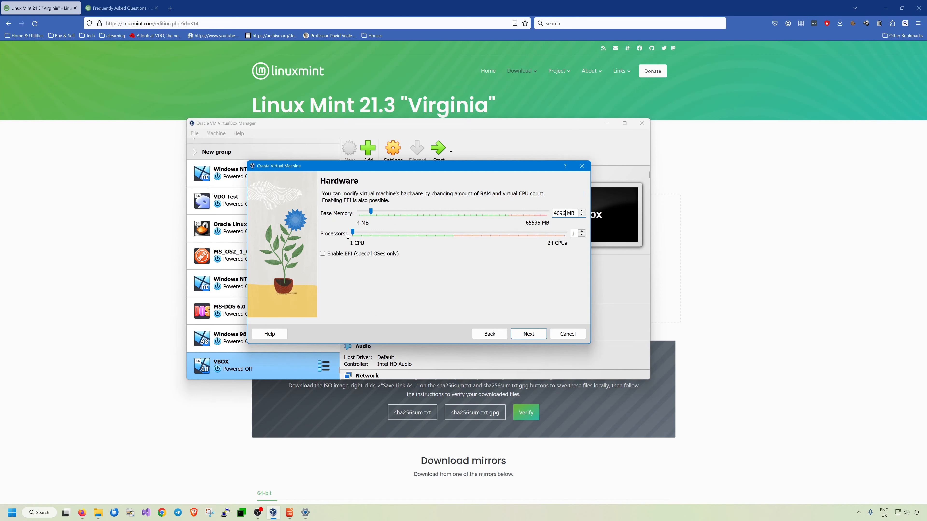
left_click_drag(352, 232, 380, 235)
key("Return")
Step: Set the size of the new virtual hard disk to 100 GB and continue to the summary
left_click_drag(568, 232, 551, 231)
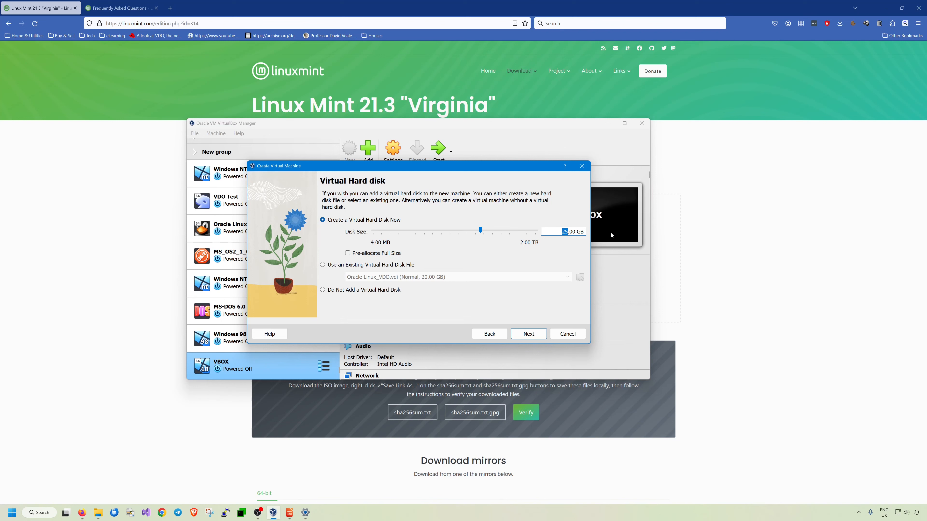
type("100")
left_click(519, 335)
Step: Review the configuration summary and finish creating the virtual machine
scroll(449, 237, "down", 1)
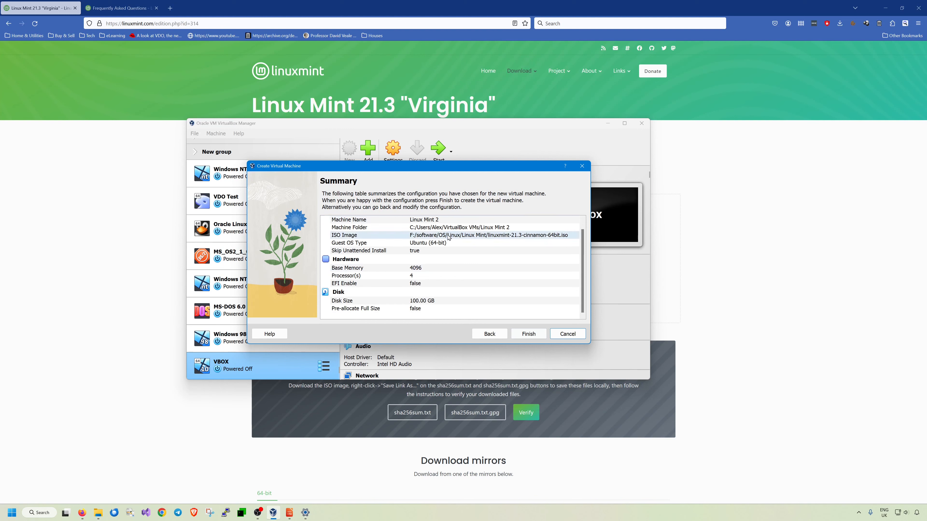
scroll(460, 273, "up", 1)
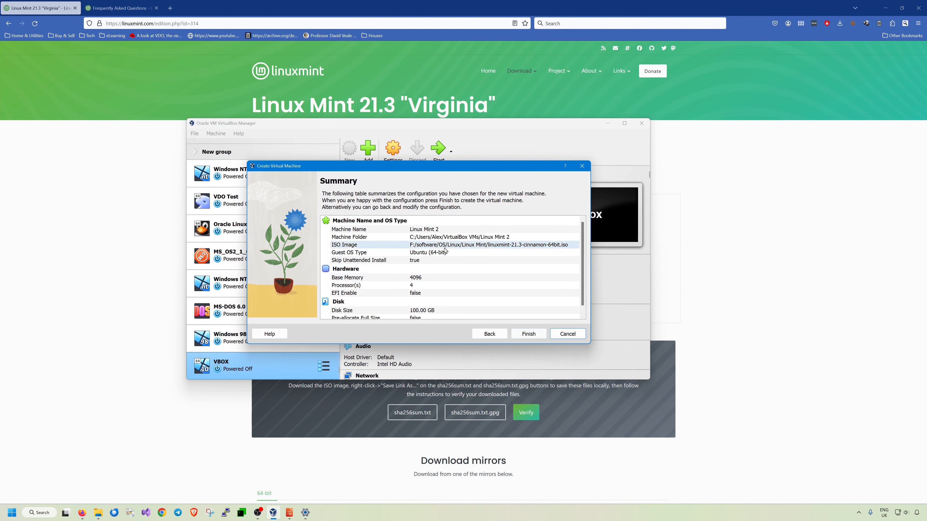
left_click(527, 334)
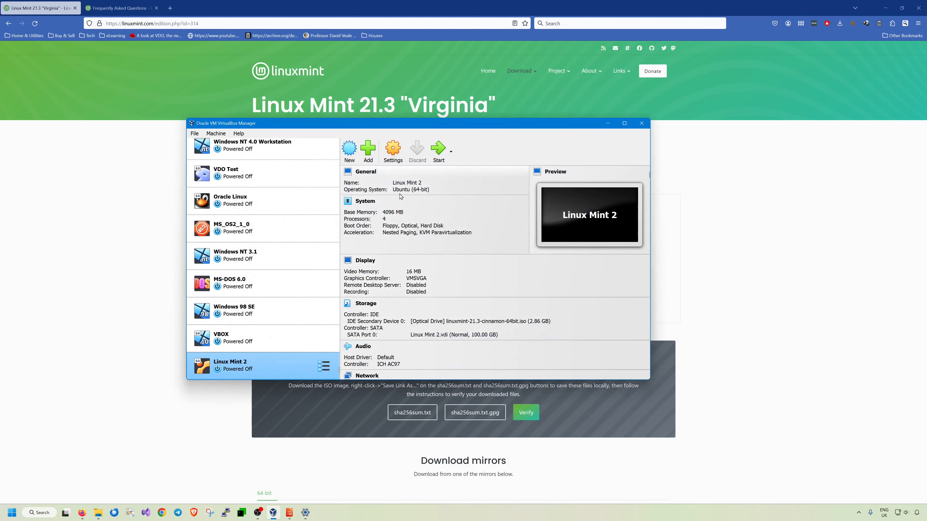
Step: Open the Linux Mint 2 machine's system settings and disable Floppy in the boot order
left_click(390, 152)
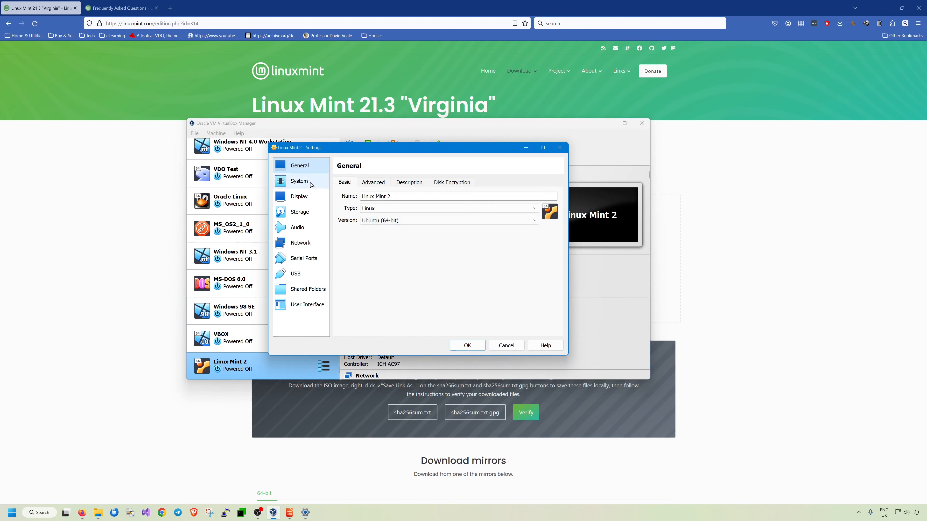
left_click(311, 185)
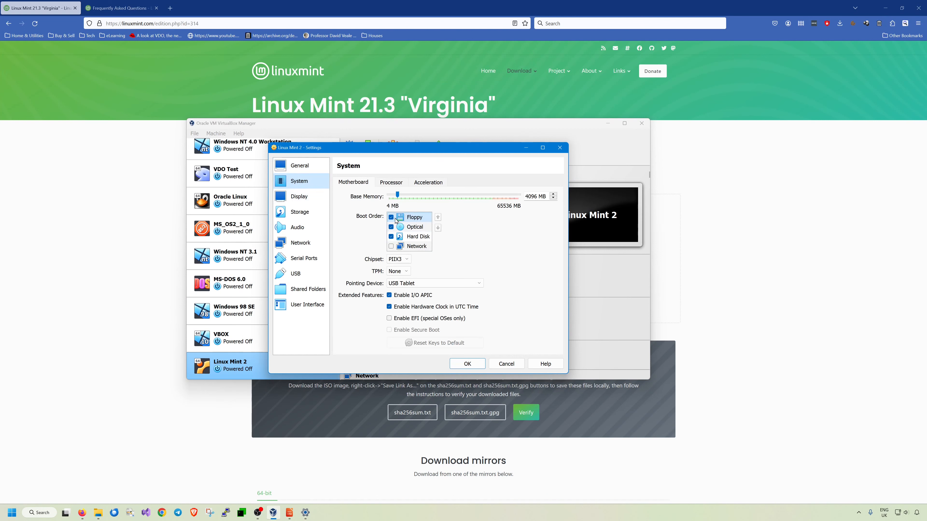
left_click(391, 217)
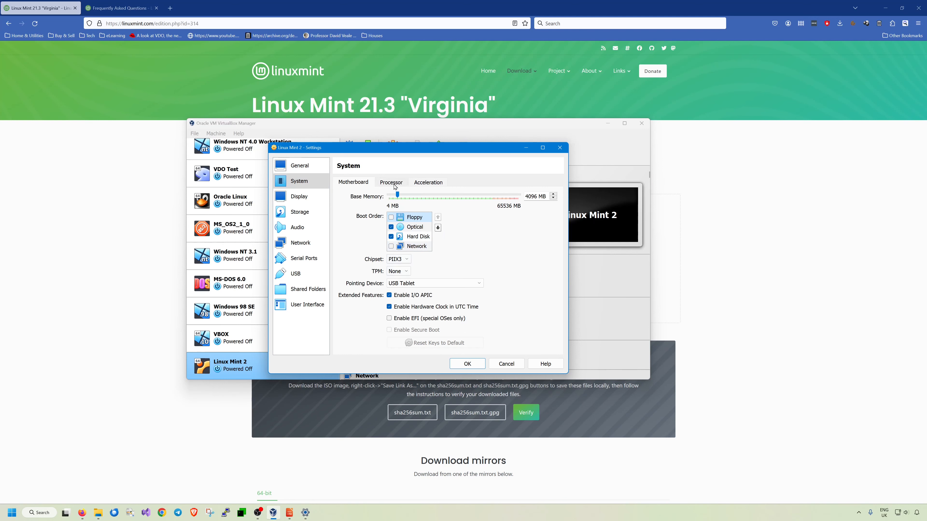
Step: Review the virtual machine's processor, acceleration, display, storage, audio, network, serial port and USB settings
left_click(394, 184)
left_click(428, 182)
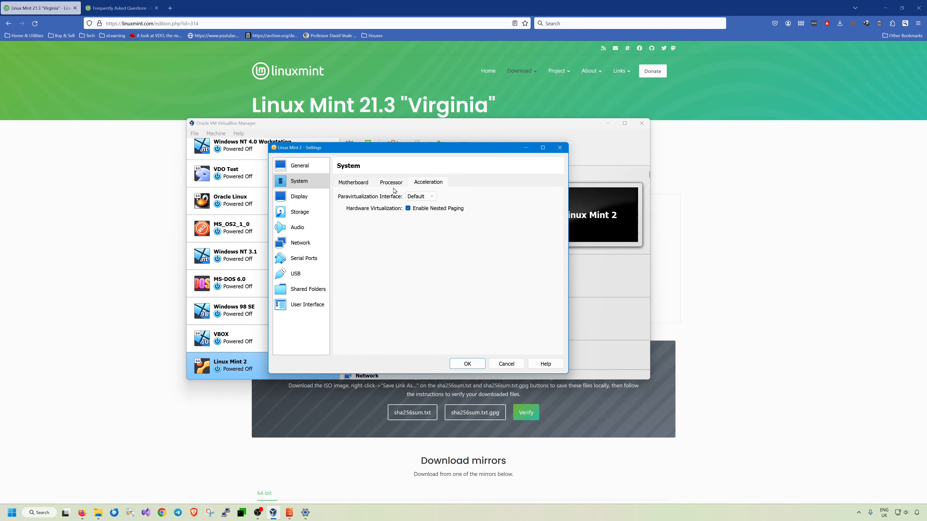
left_click(300, 196)
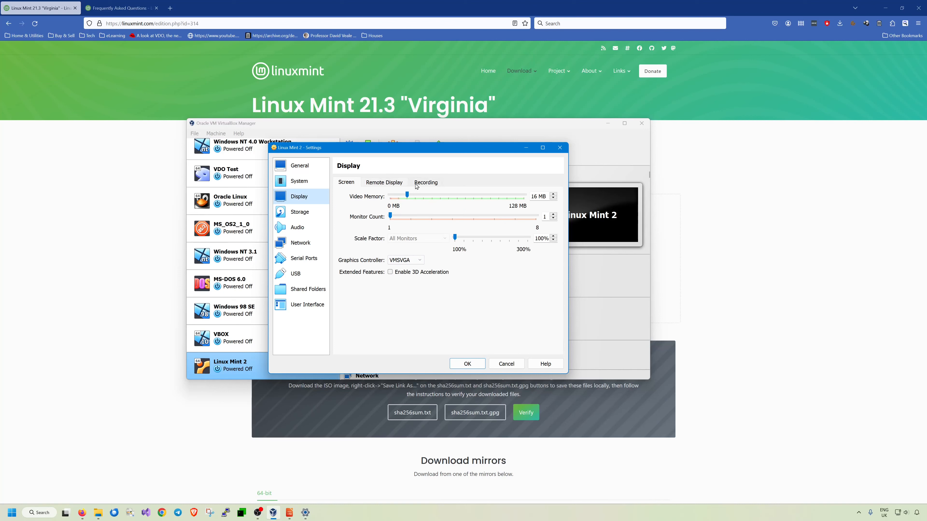
left_click(314, 214)
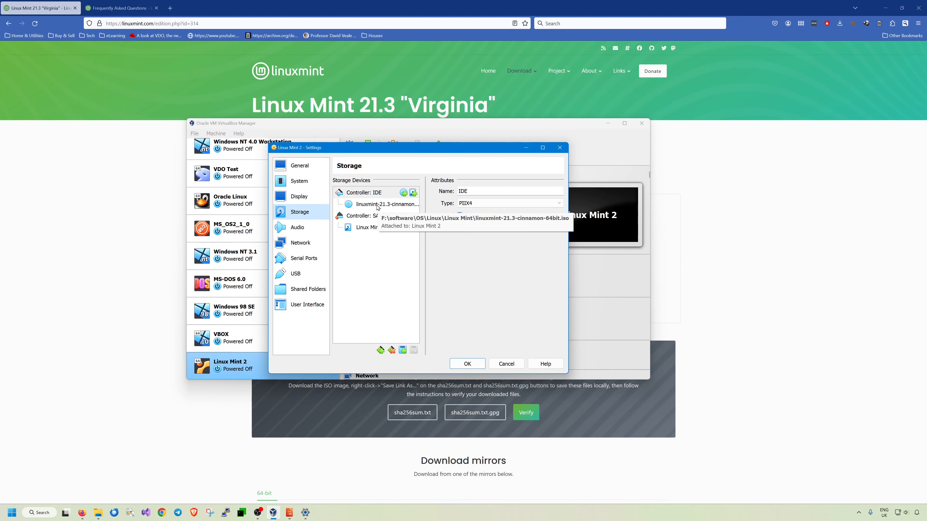
left_click(378, 206)
left_click(298, 227)
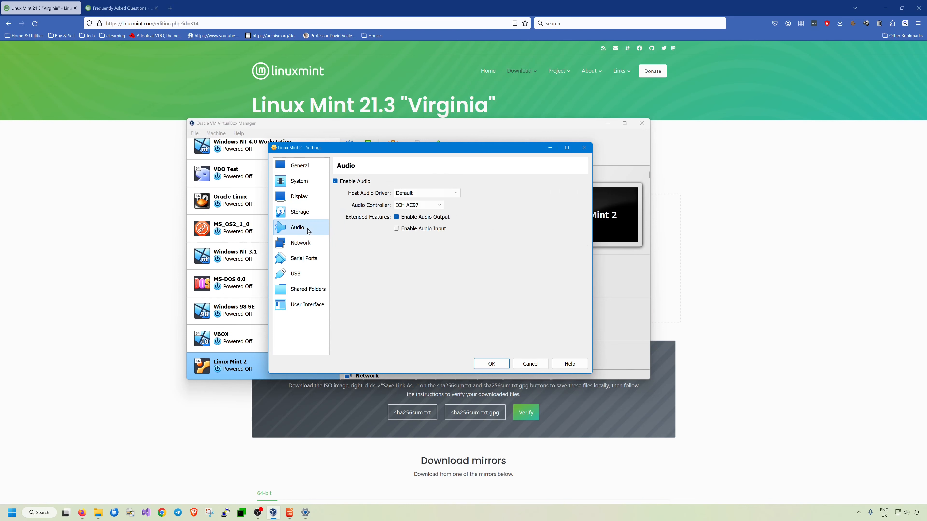
left_click(300, 243)
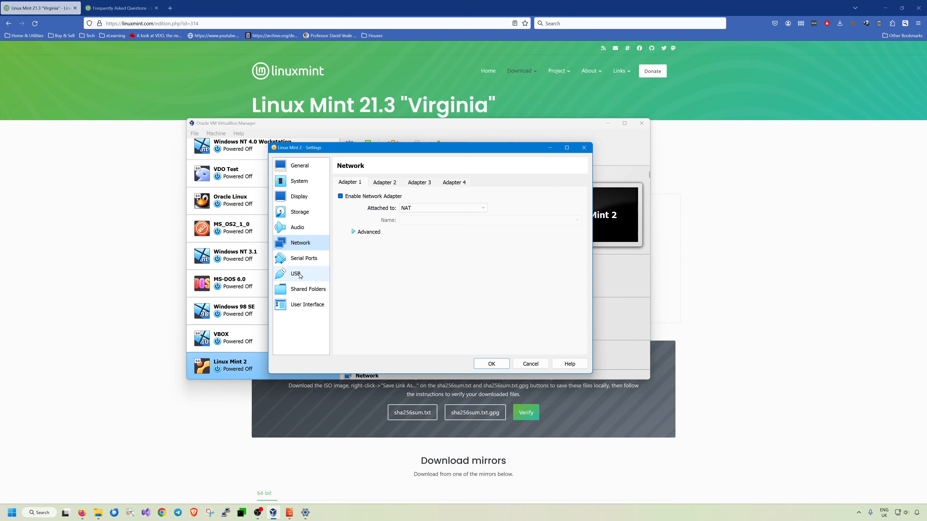
left_click(304, 264)
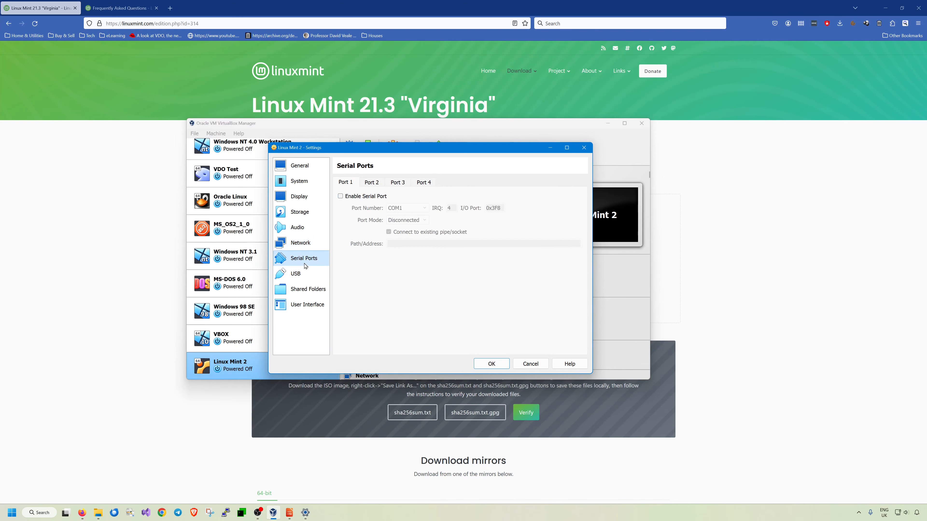
left_click(297, 276)
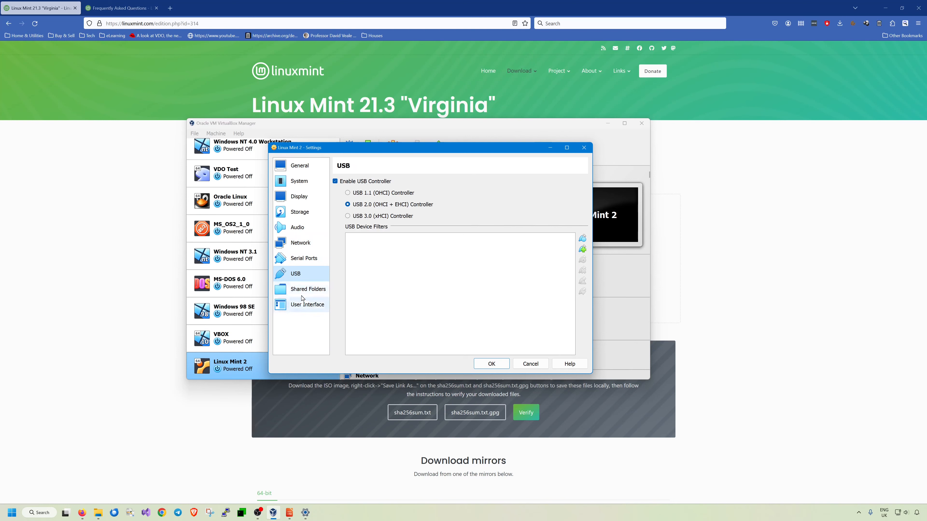
Step: Recheck the processor, motherboard and general settings of the Linux Mint 2 machine and save its configuration
left_click(305, 185)
left_click(390, 182)
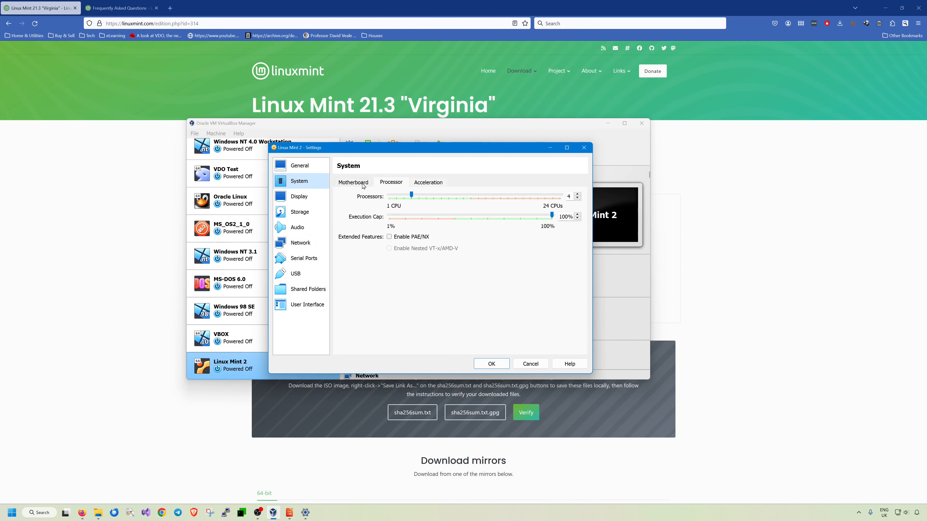
left_click(353, 182)
left_click(300, 165)
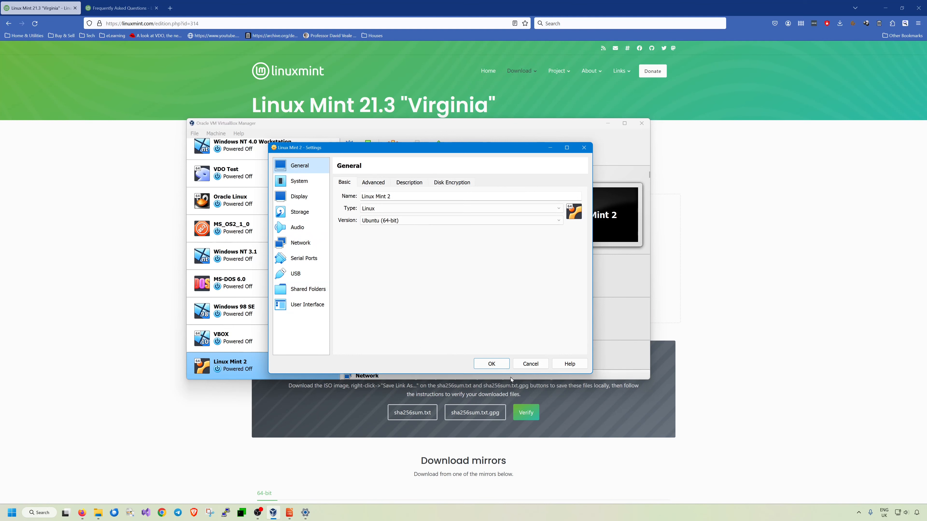
left_click(492, 364)
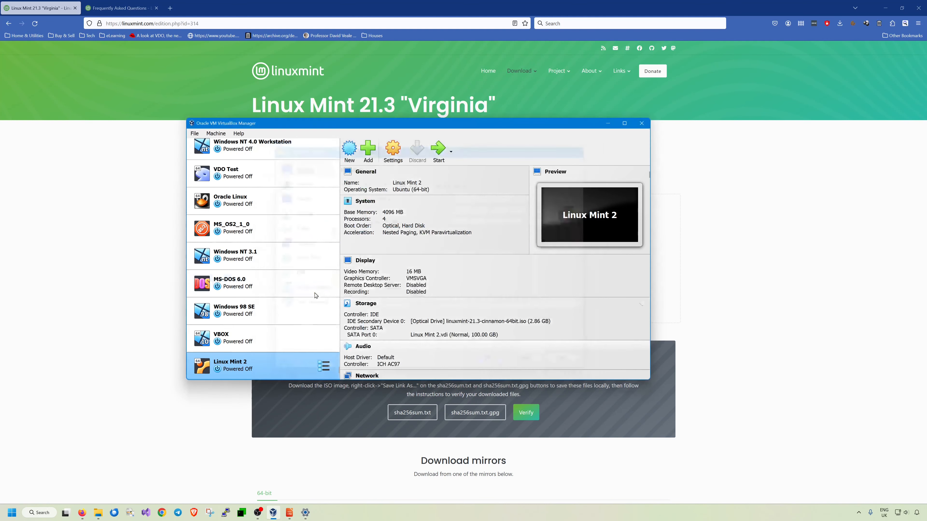
Step: Start the Linux Mint 2 machine and boot it with the Start Linux Mint option
left_click(438, 153)
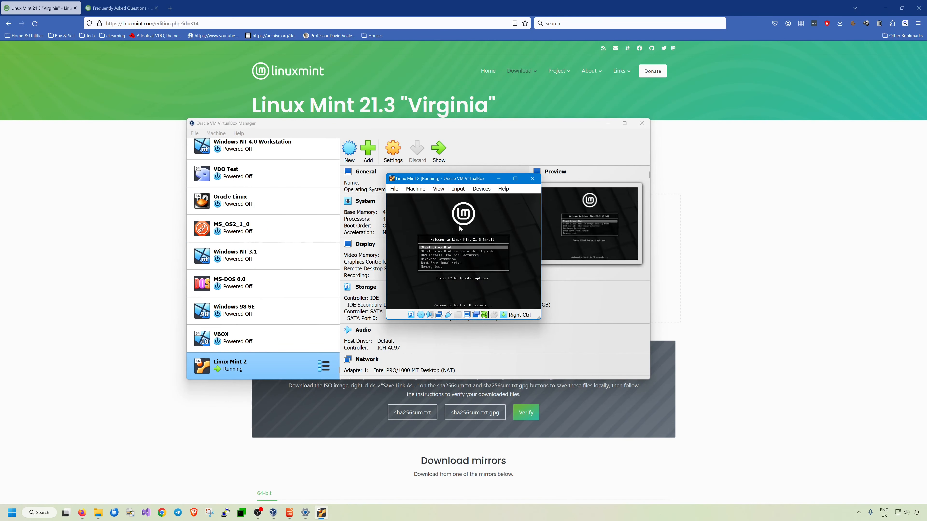
key("Return")
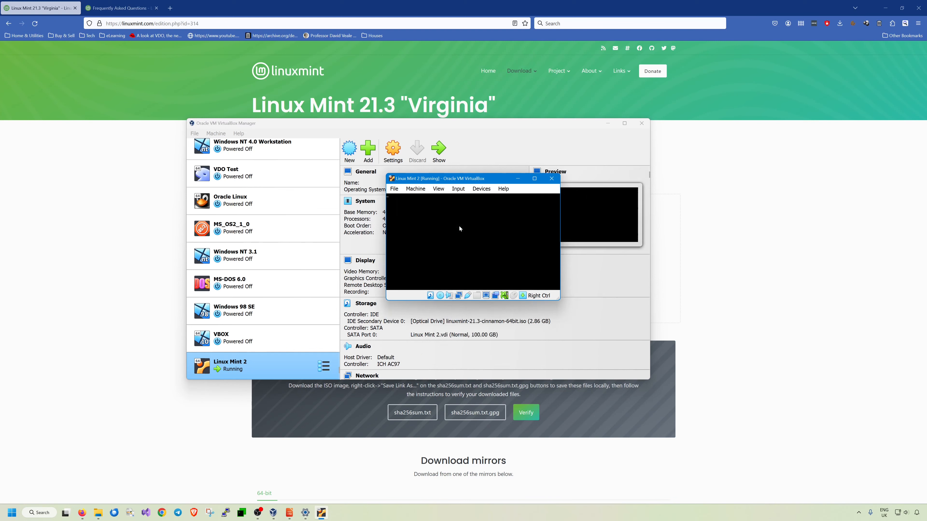
Step: Scale the machine's virtual screen to 150% and move its window up to the upper middle of the desktop
left_click(438, 189)
mouse_move(474, 309)
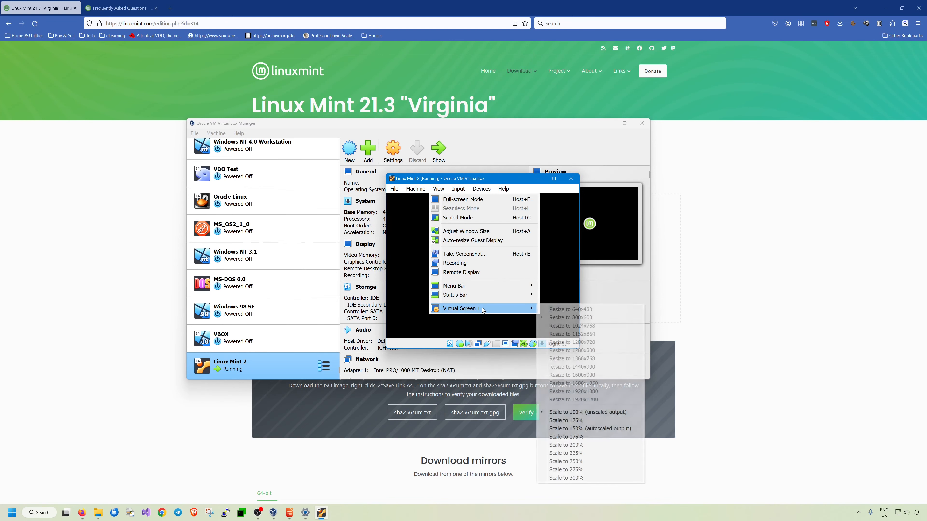
left_click(606, 429)
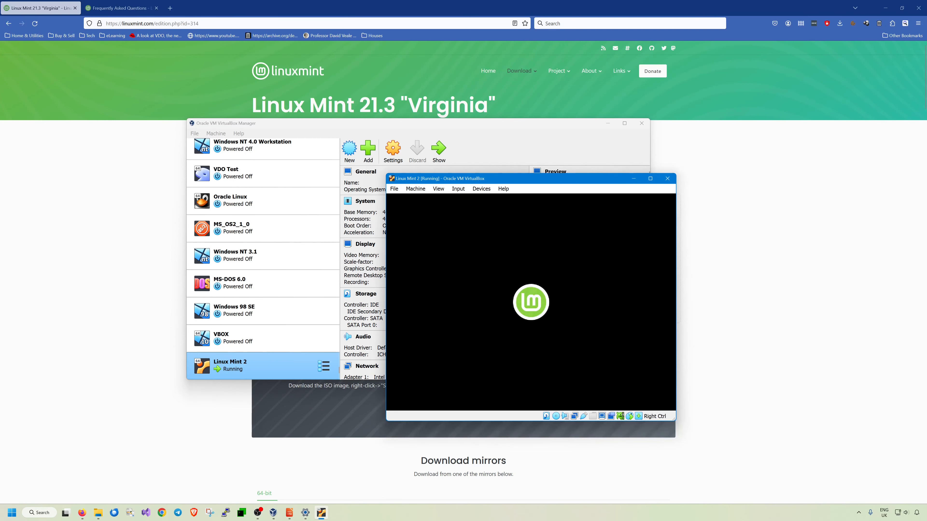
left_click_drag(505, 183, 370, 98)
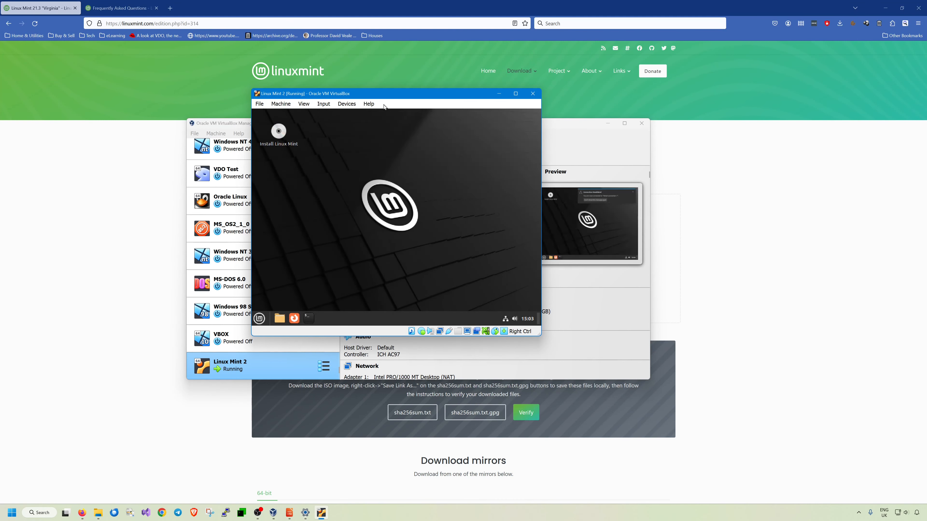
Step: Examine the live desktop's application menu categories and briefly try Firefox, skipping a welcome page and closing the browser
left_click(264, 381)
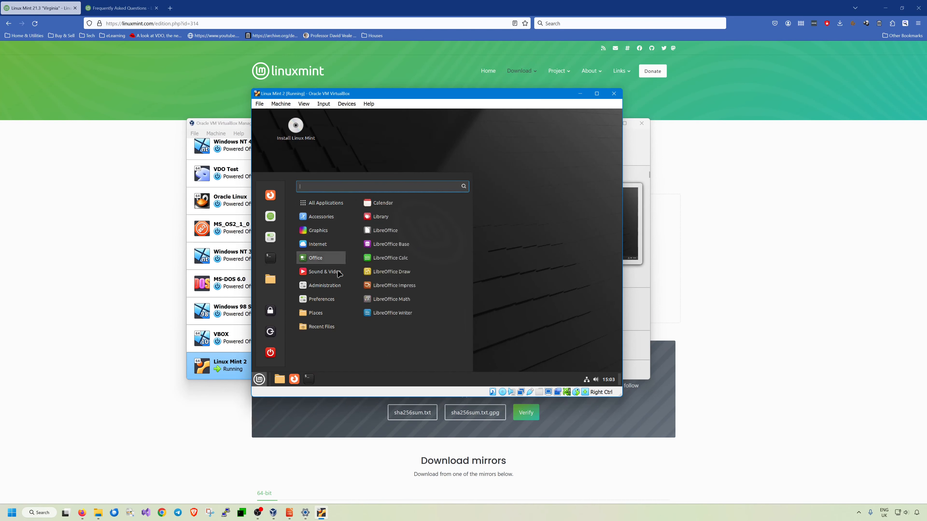
mouse_move(339, 262)
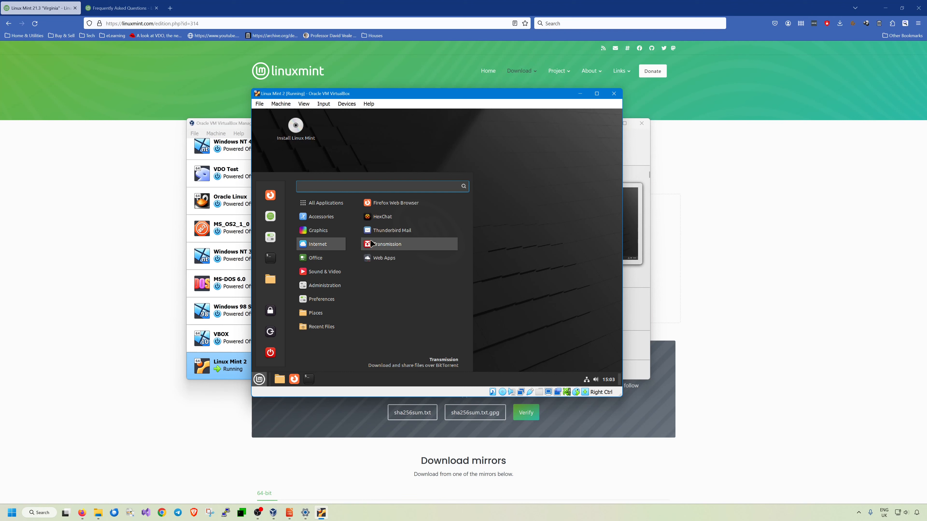
key("Escape")
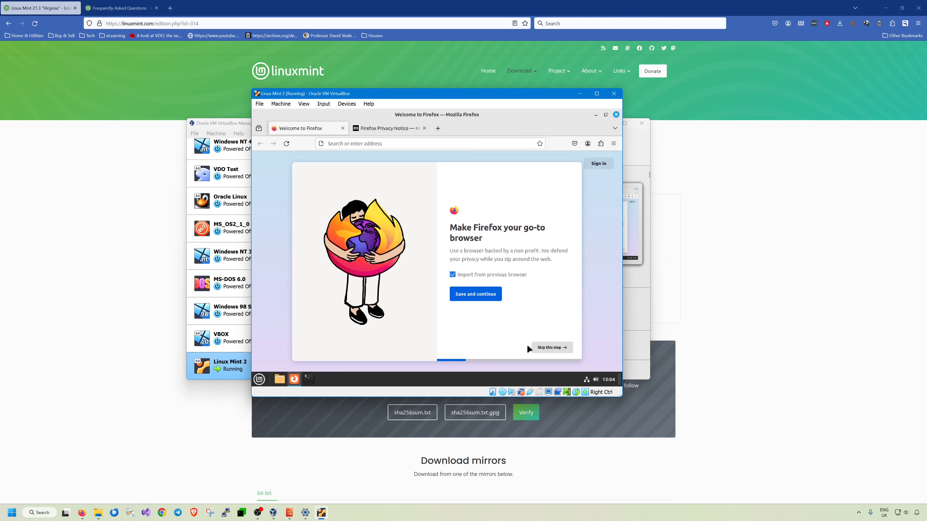
left_click(550, 348)
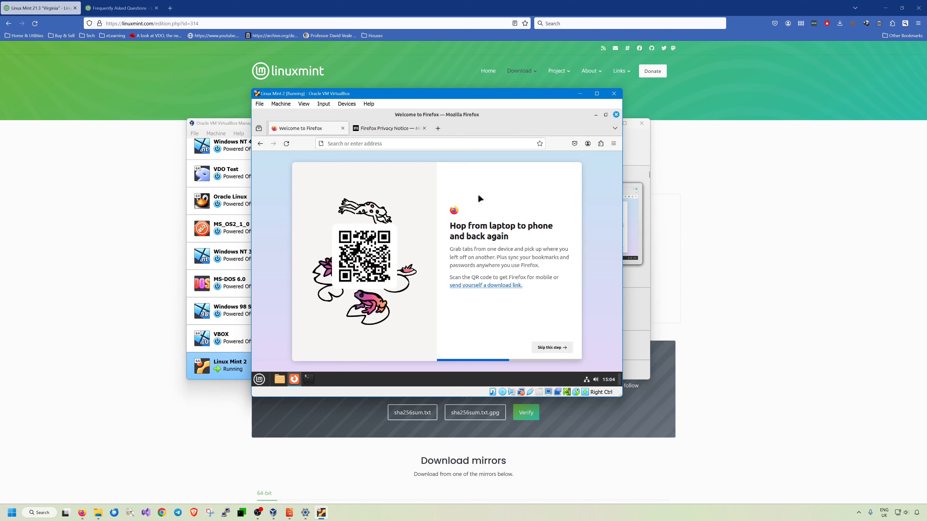
left_click(616, 115)
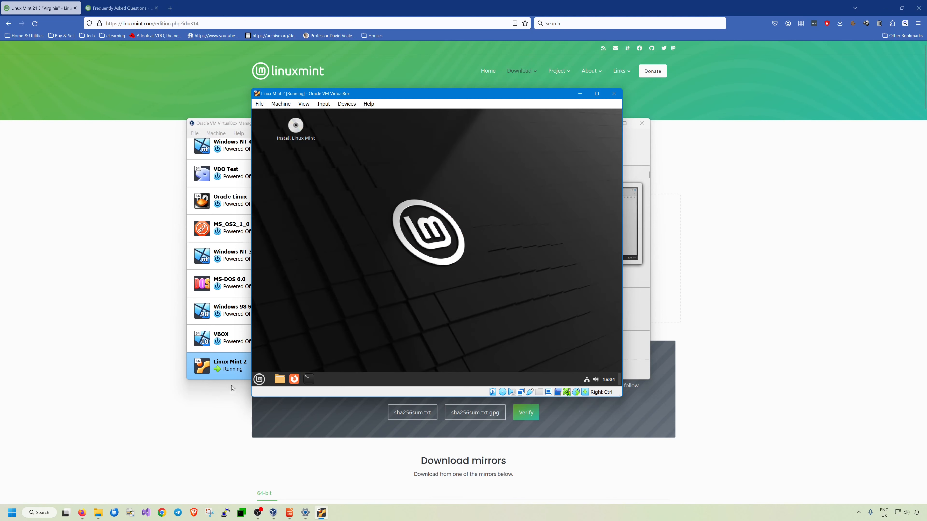
left_click(259, 379)
mouse_move(330, 286)
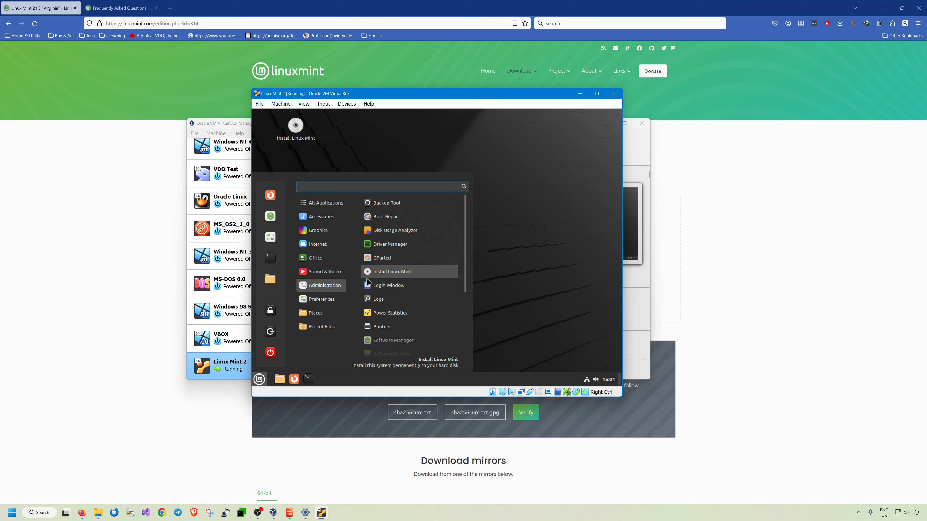
Step: Launch the Linux Mint installer, continue in English and choose the English (UK) keyboard layout
left_click(269, 291)
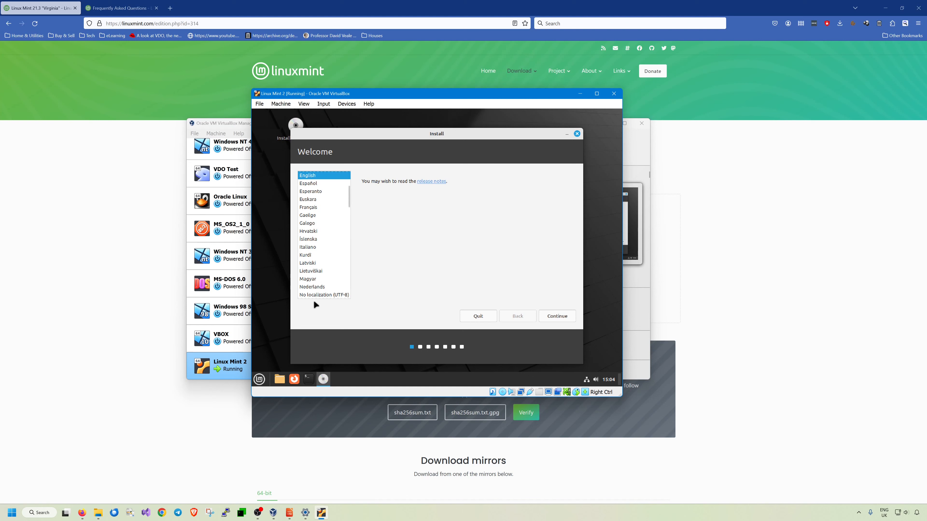
key("Return")
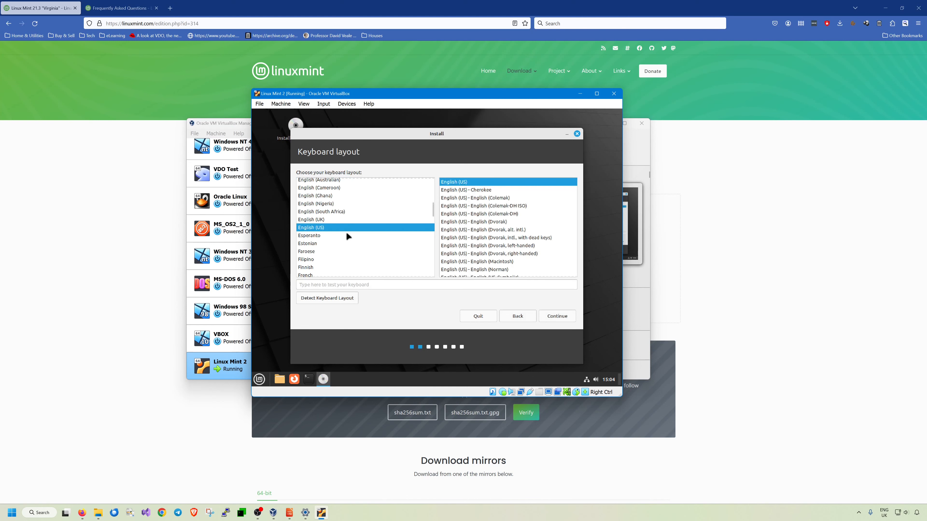
left_click(325, 220)
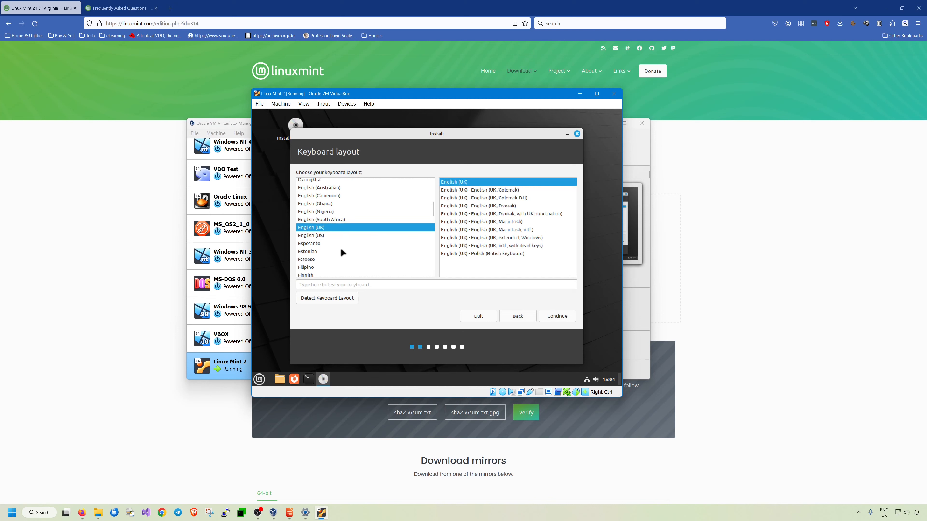
left_click(558, 317)
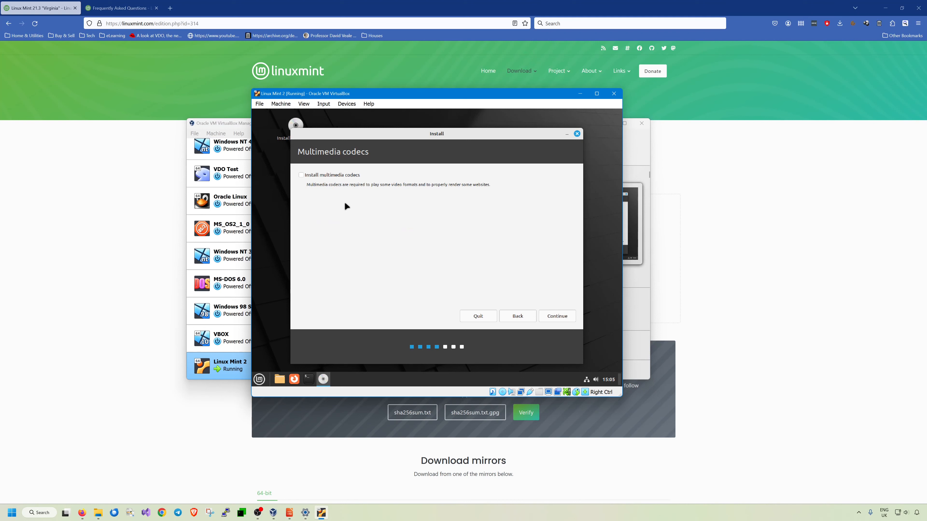
Step: Include the multimedia codecs in the installation and continue to the installation type
left_click(301, 175)
left_click(555, 316)
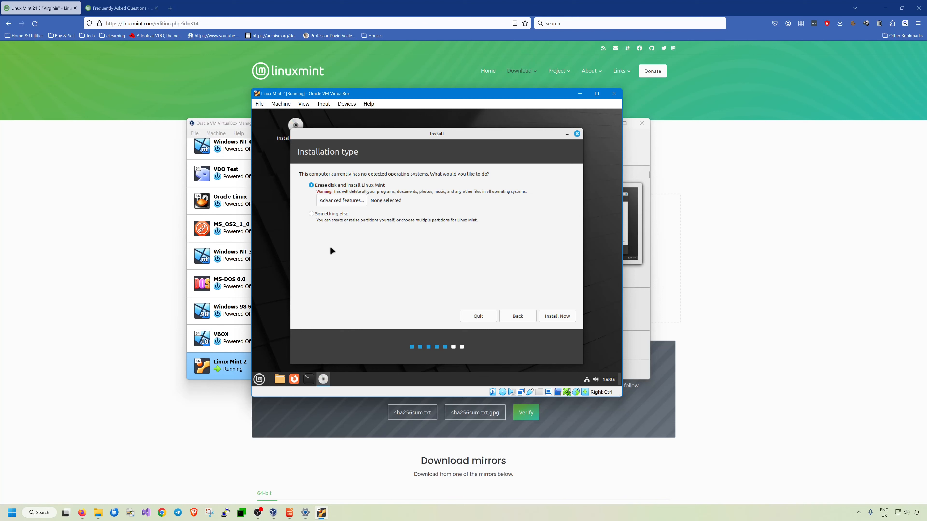
Step: Erase the virtual disk to install Linux Mint on it, and accept London as the location
left_click(557, 317)
left_click(540, 293)
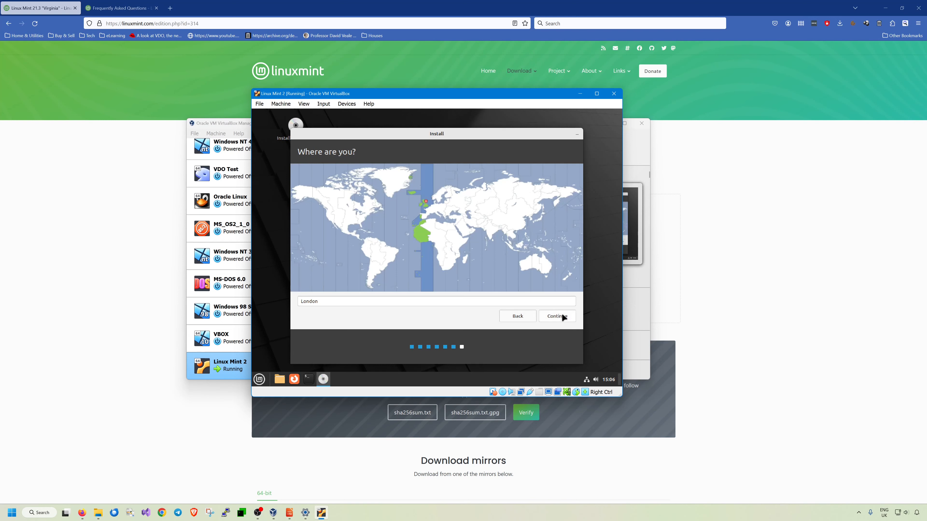
left_click(562, 317)
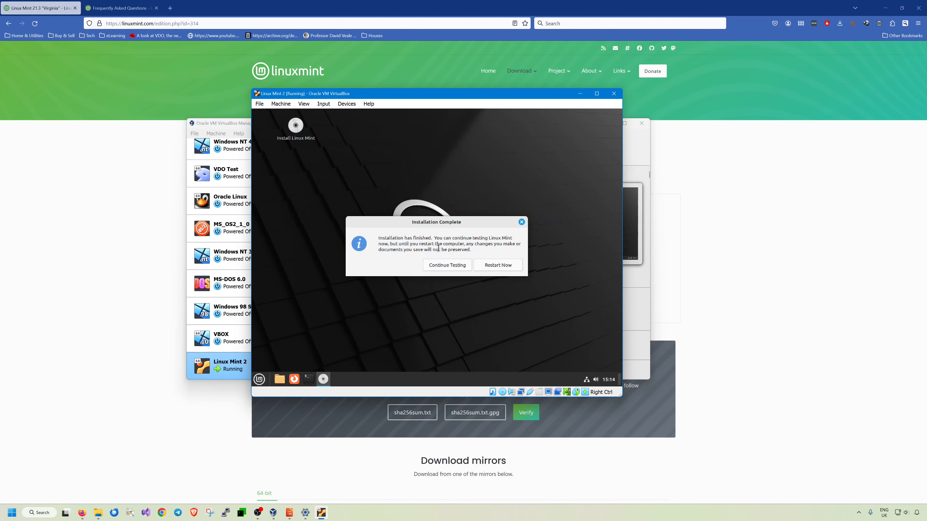
Step: Restart the virtual machine into the newly installed system once the installation is complete
left_click(495, 267)
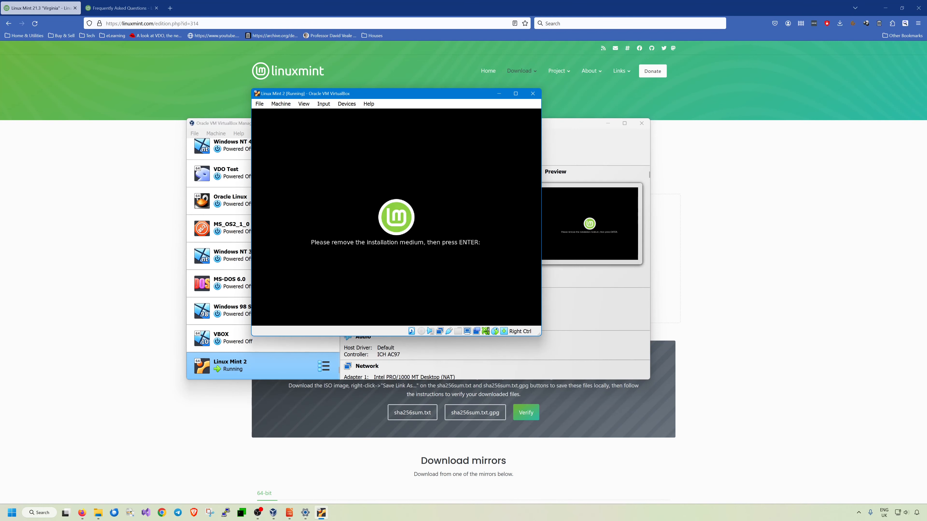
key("Return")
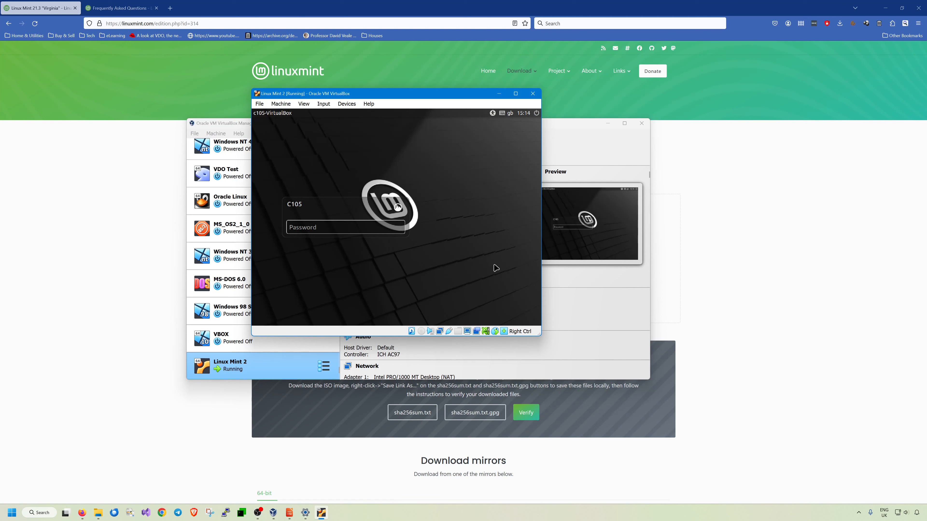
Step: Log in to Linux Mint with the account password and close the connection notification and the Welcome window
type("••••••••••")
key("Return")
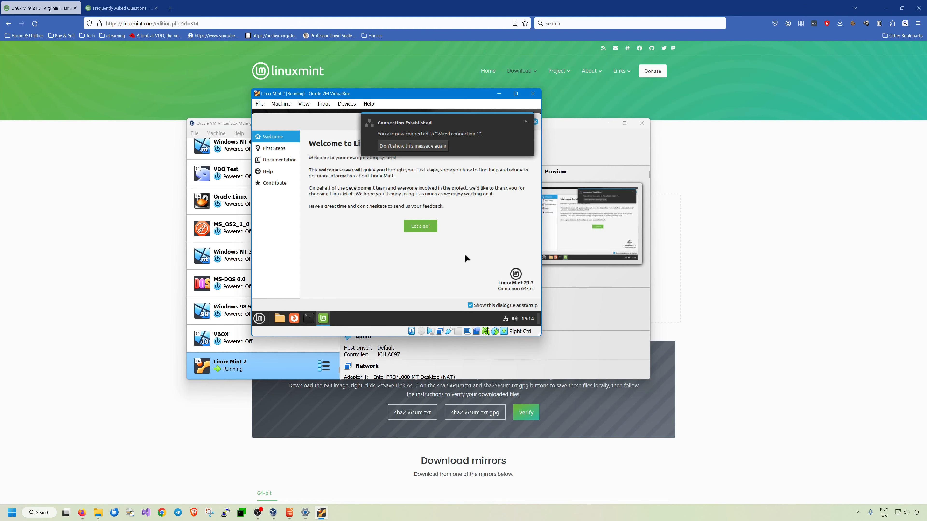
left_click(526, 121)
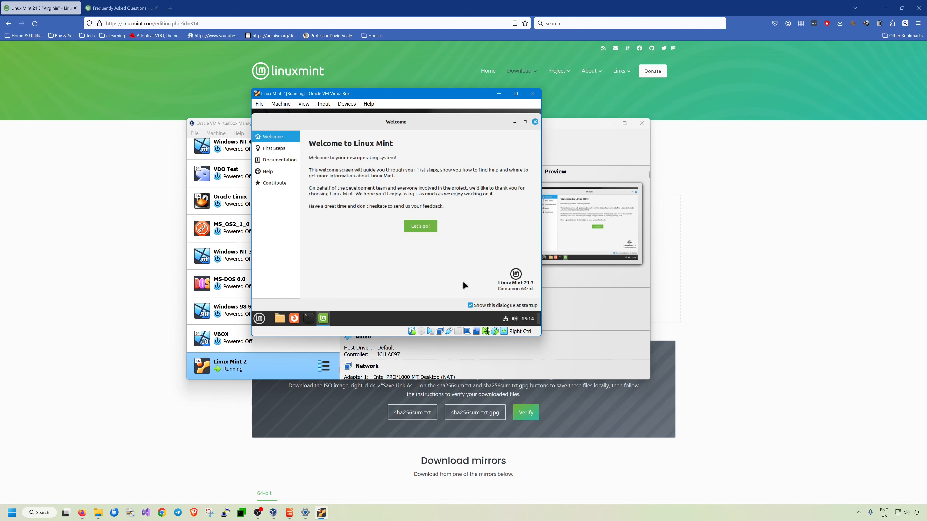
left_click(535, 121)
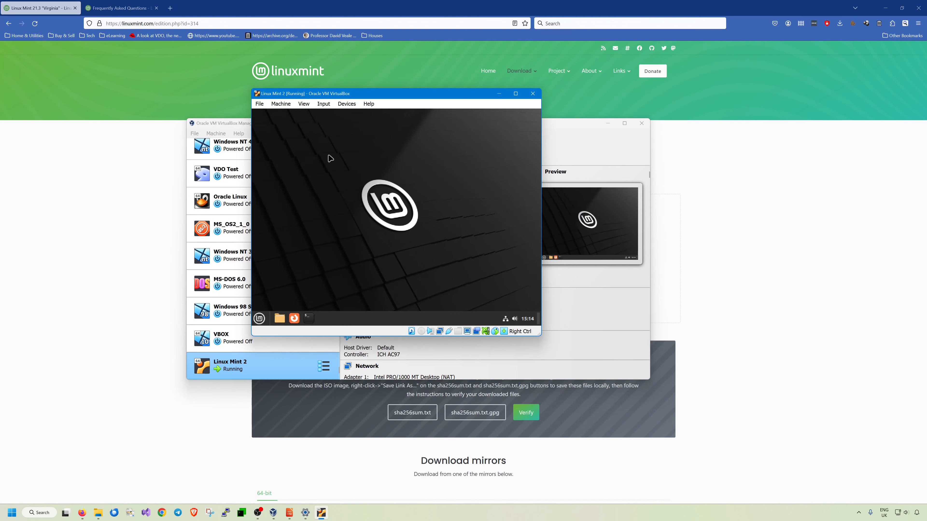
Step: Insert the VirtualBox Guest Additions disc into the machine and run the software it contains
left_click(324, 104)
left_click(373, 196)
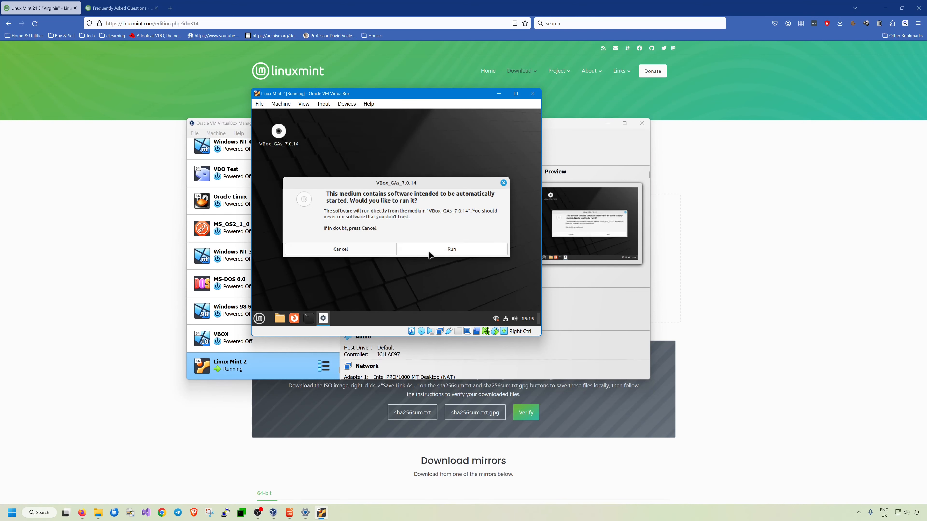
left_click(445, 252)
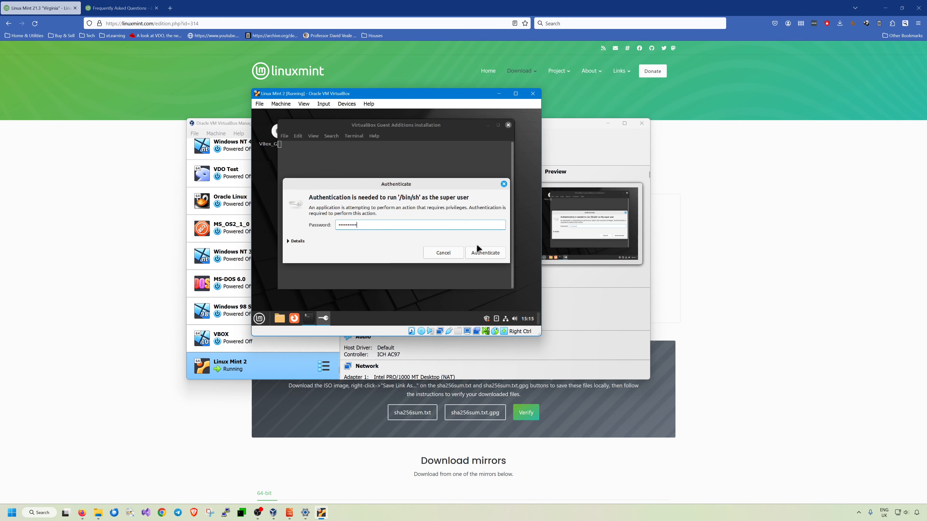
Step: Authorise and finish the Guest Additions installation, then eject the Guest Additions disc from the desktop
left_click(481, 252)
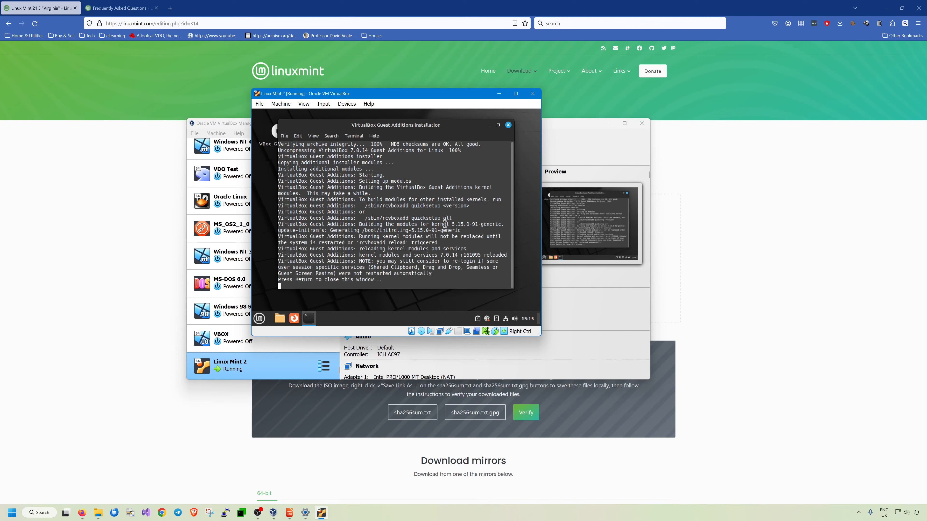
key("Return")
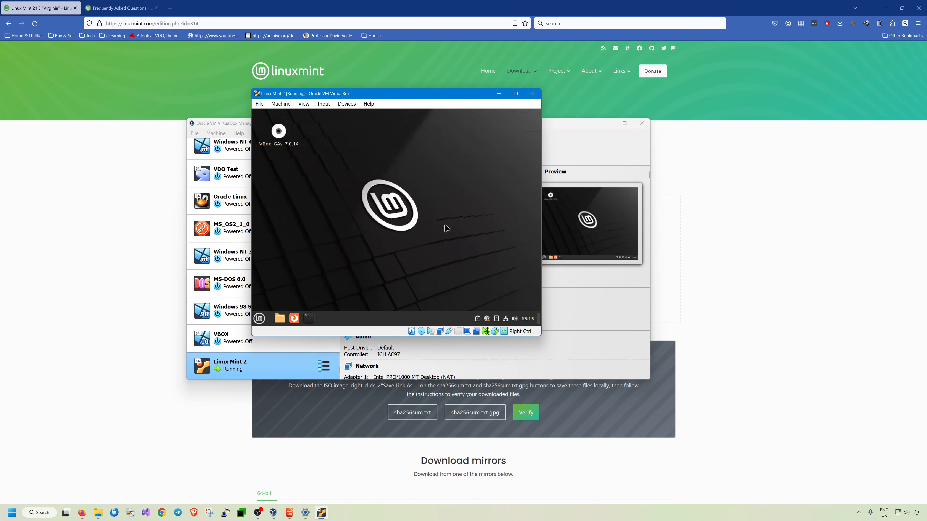
right_click(279, 133)
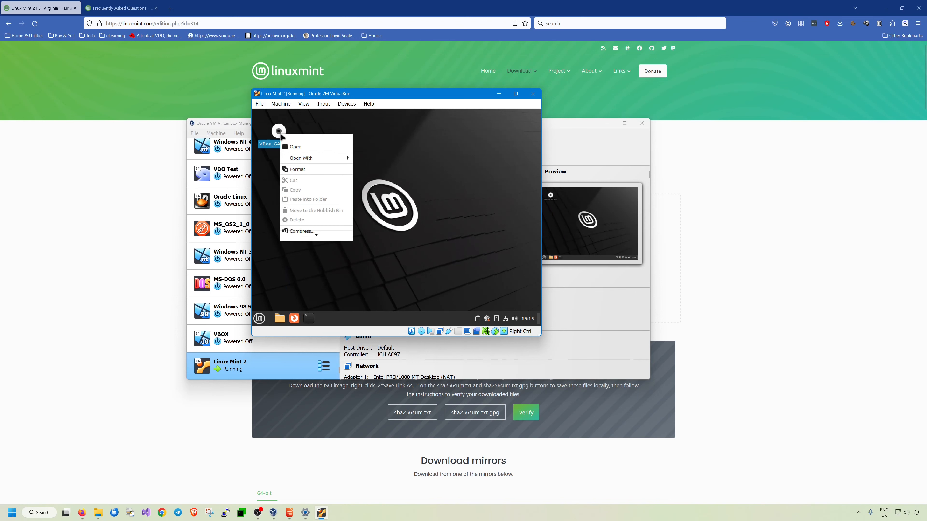
mouse_move(318, 238)
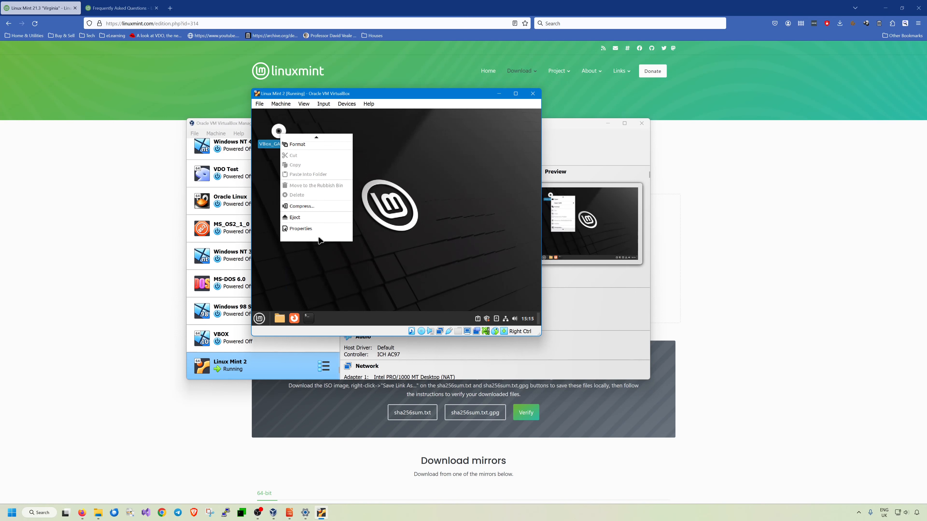
left_click(306, 218)
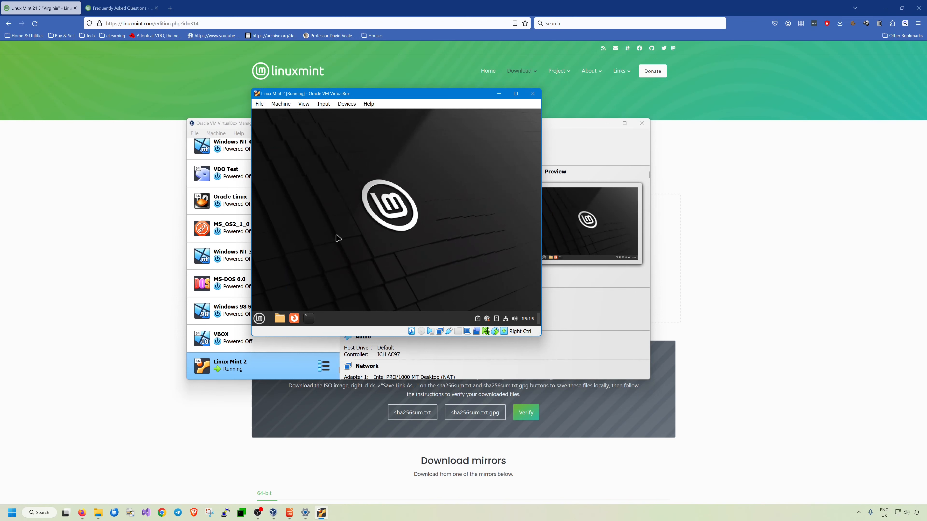
Step: Restart Linux Mint from within the guest system
left_click(259, 318)
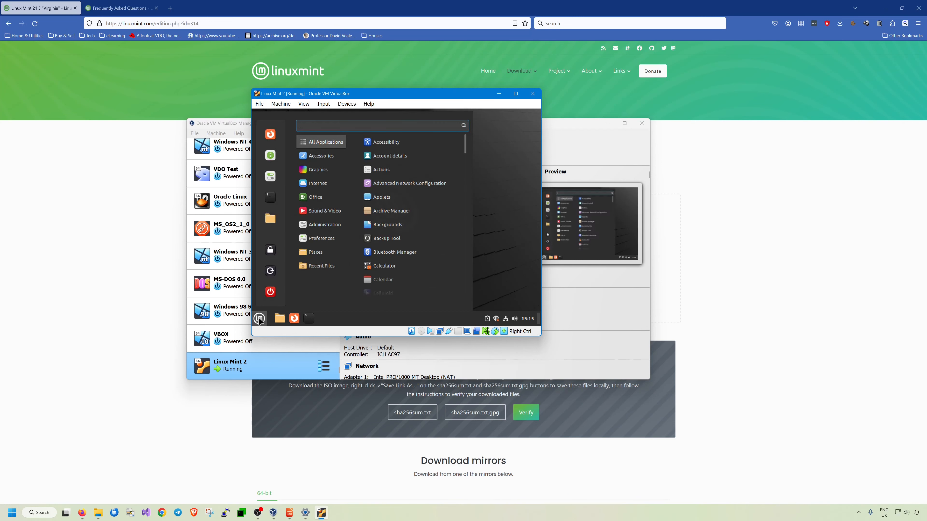
left_click(274, 293)
left_click(406, 240)
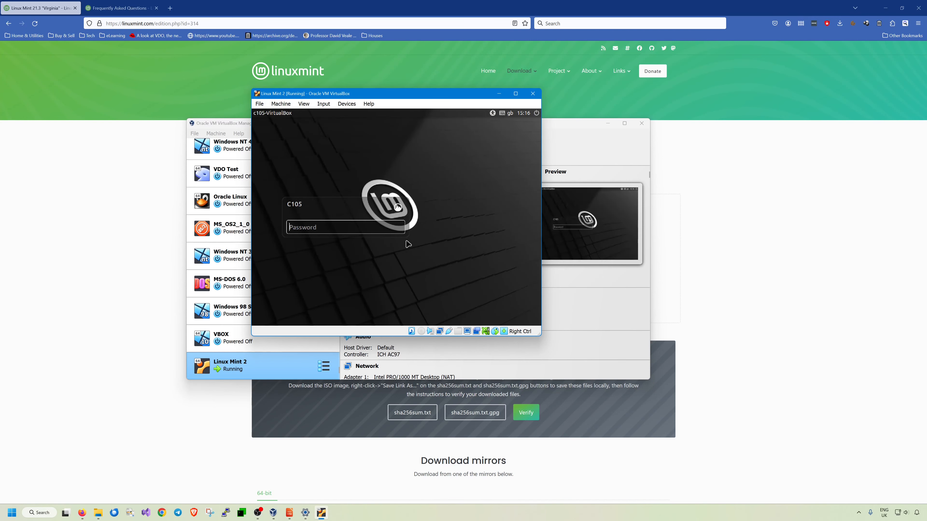
Step: Try to log in to Linux Mint with the account password and maximise the virtual machine window
left_click(516, 93)
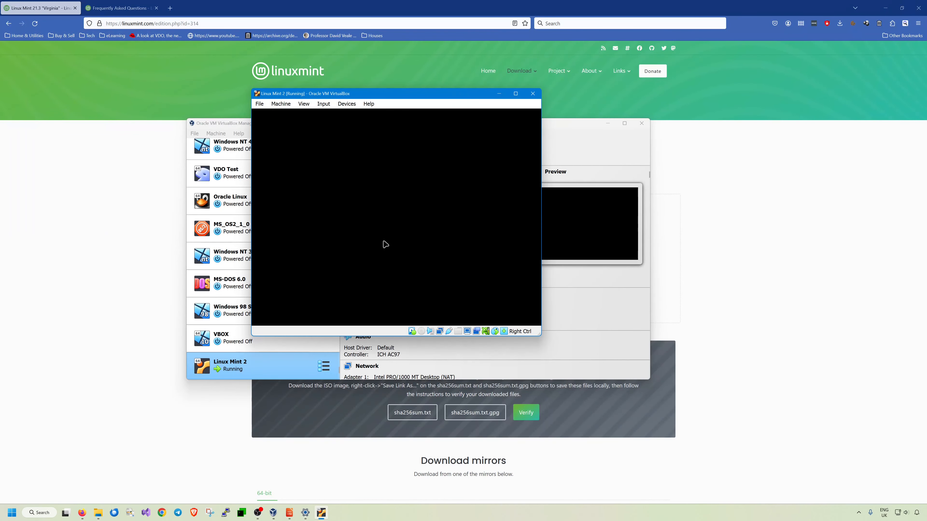
type("••••••••")
key("Return")
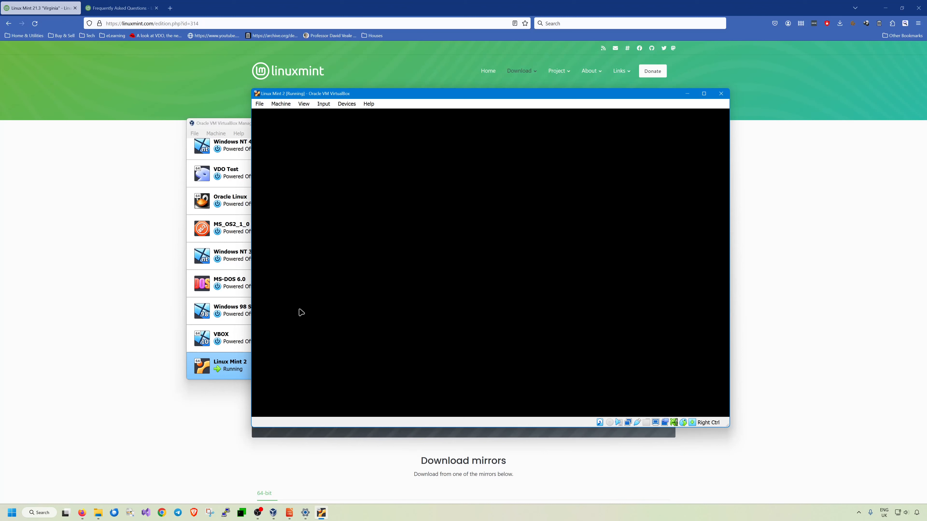
Step: Close the running Linux Mint 2 machine and power it off
left_click(281, 104)
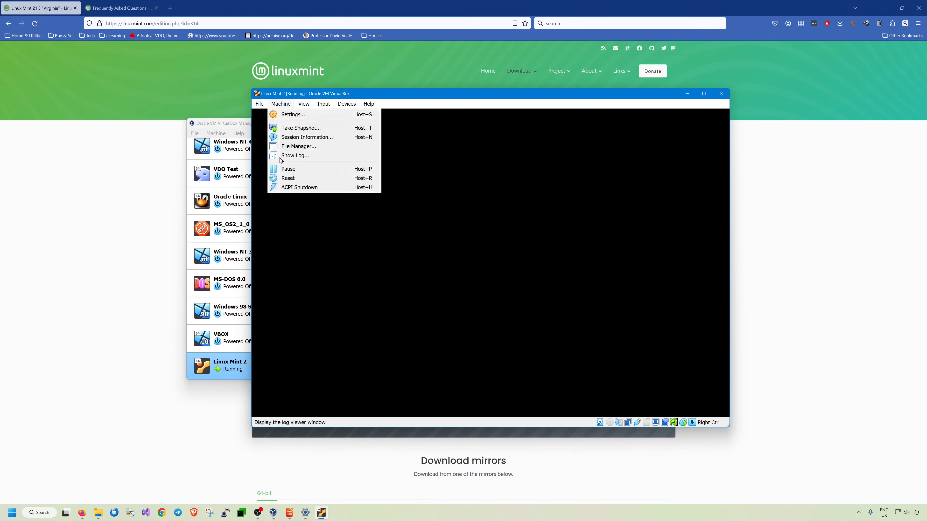
left_click(720, 94)
left_click(470, 290)
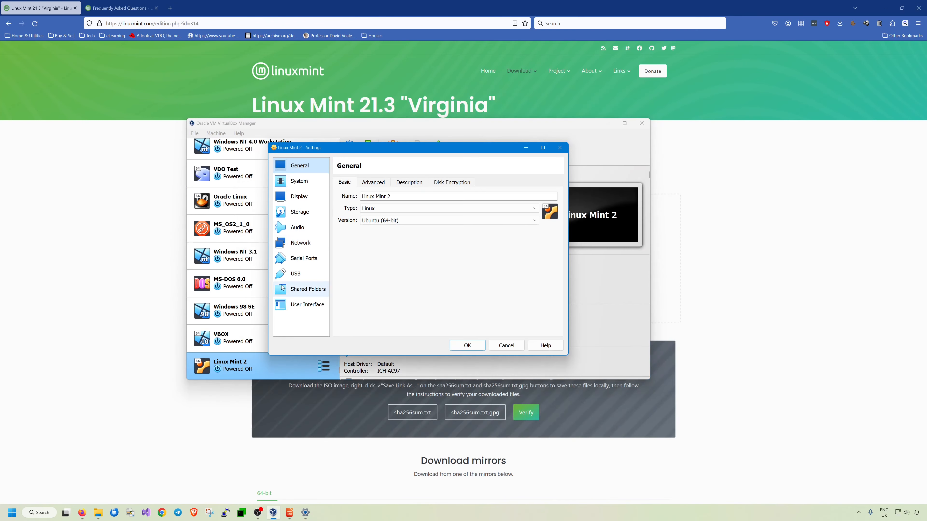
Step: Set the Linux Mint 2 machine's video memory to 128 MB and start it again in a maximised window
left_click(299, 196)
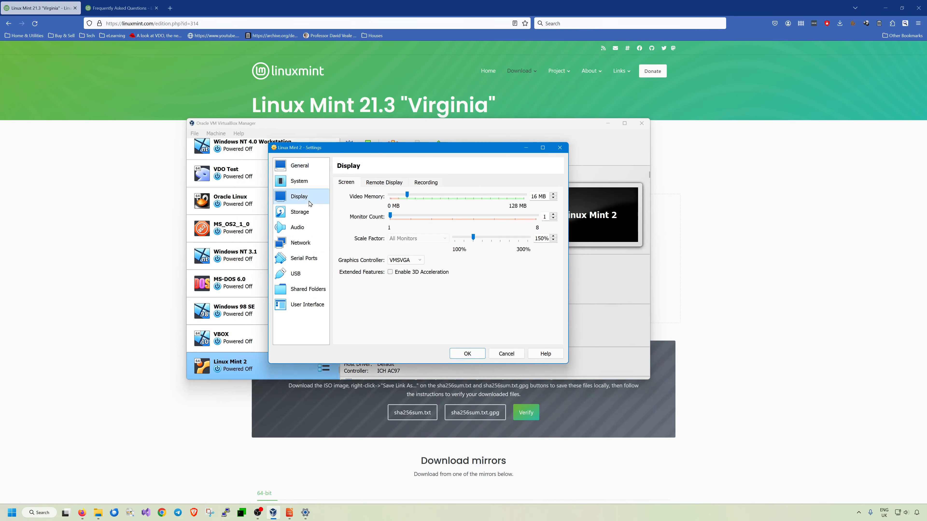
left_click(437, 151)
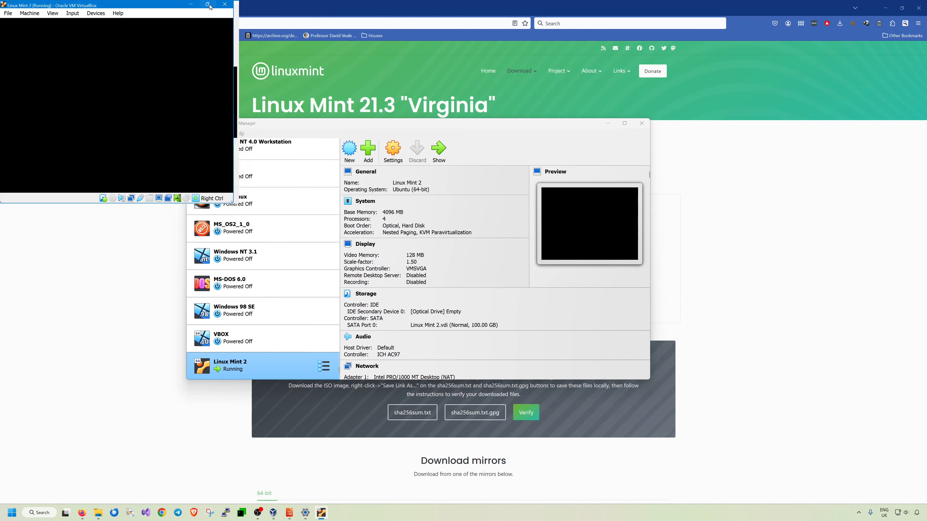
left_click(235, 3)
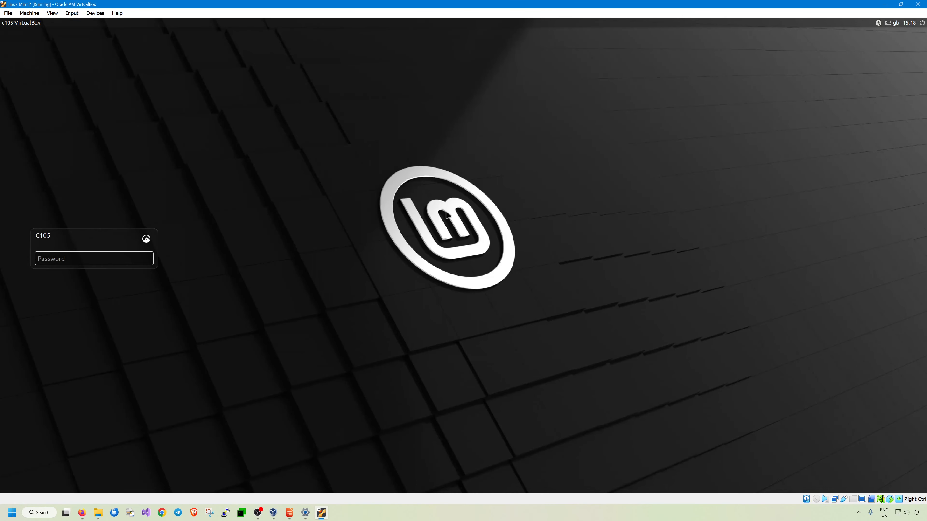
Step: Log in to Linux Mint with the account password and open a terminal window, arranging it next to the Welcome window
type("••••••••••")
key("Return")
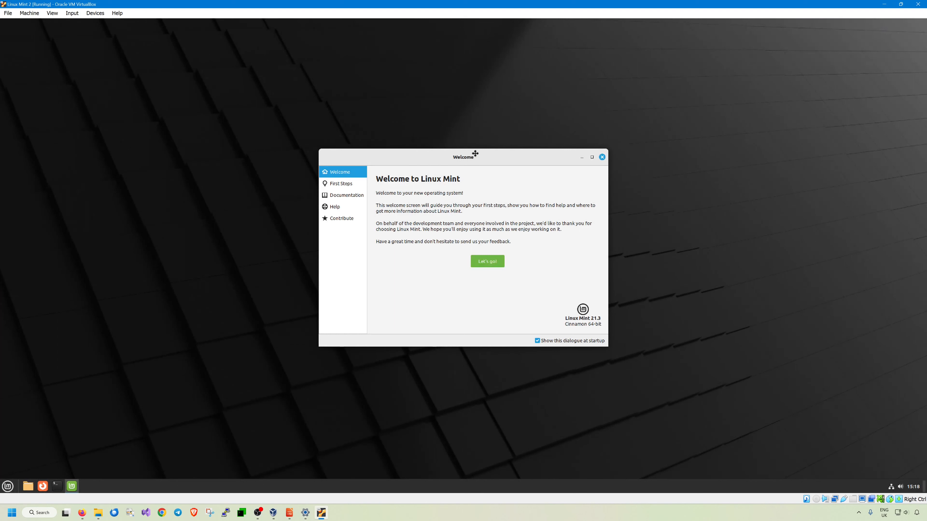
left_click_drag(475, 153, 354, 83)
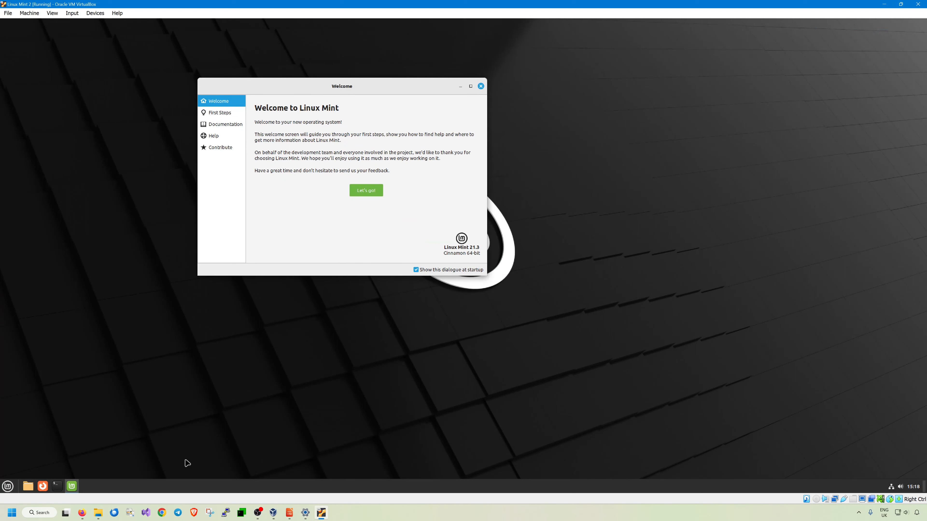
left_click(55, 486)
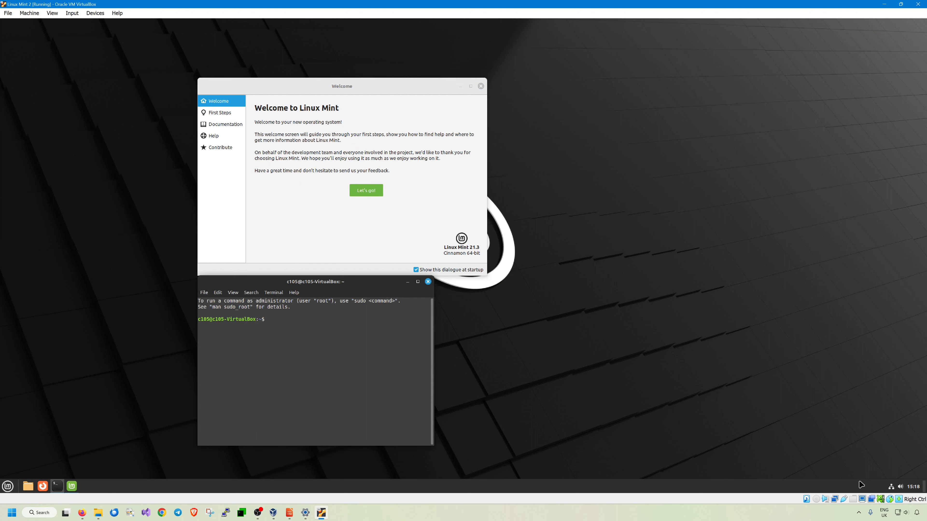
left_click_drag(324, 281, 527, 217)
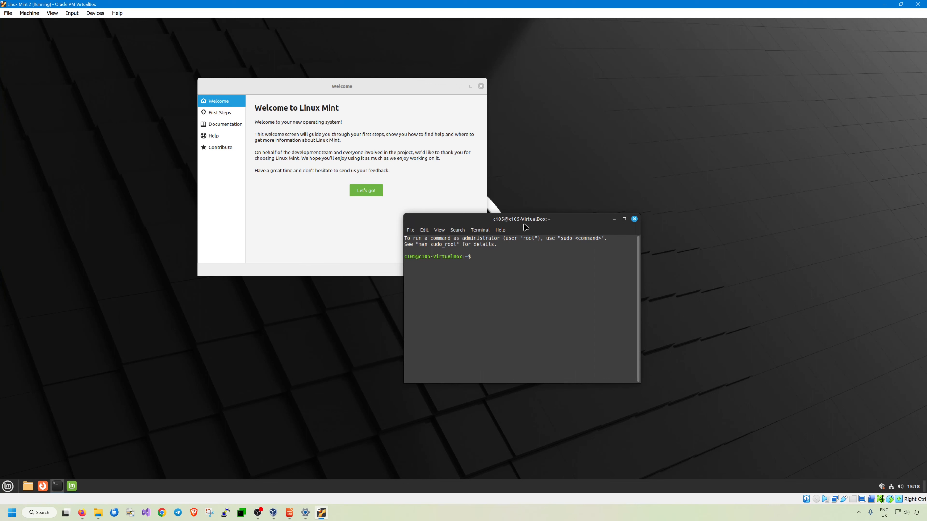
Step: Open the Update Manager, accept its introduction and apply its own update, authenticating with the account password
left_click(882, 486)
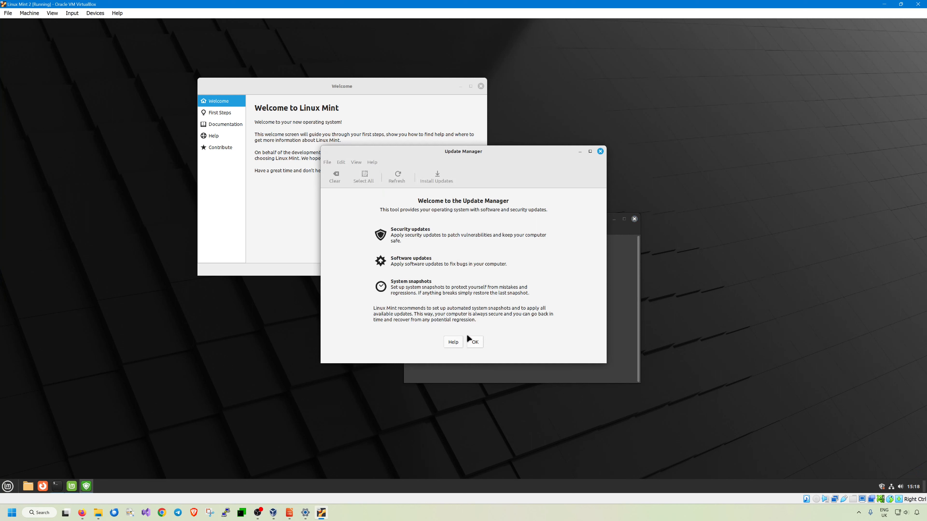
left_click(475, 342)
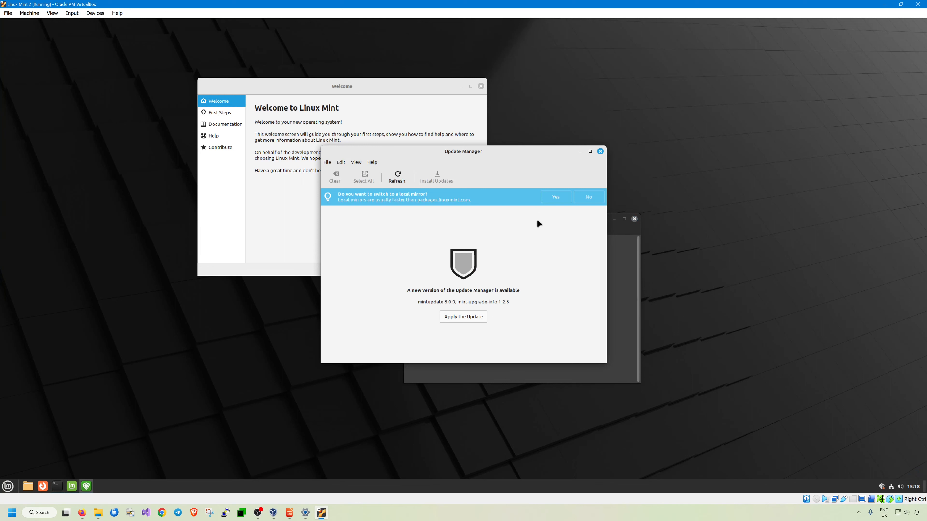
left_click(463, 319)
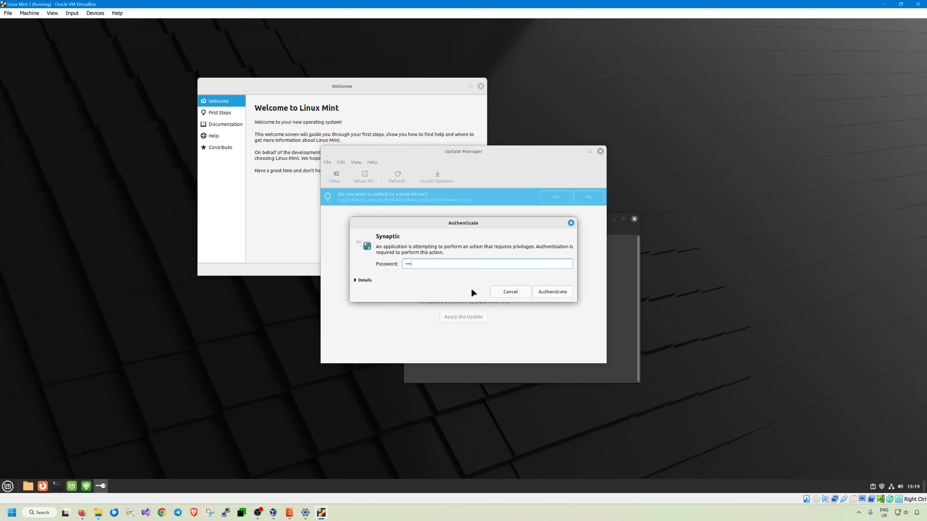
key("Return")
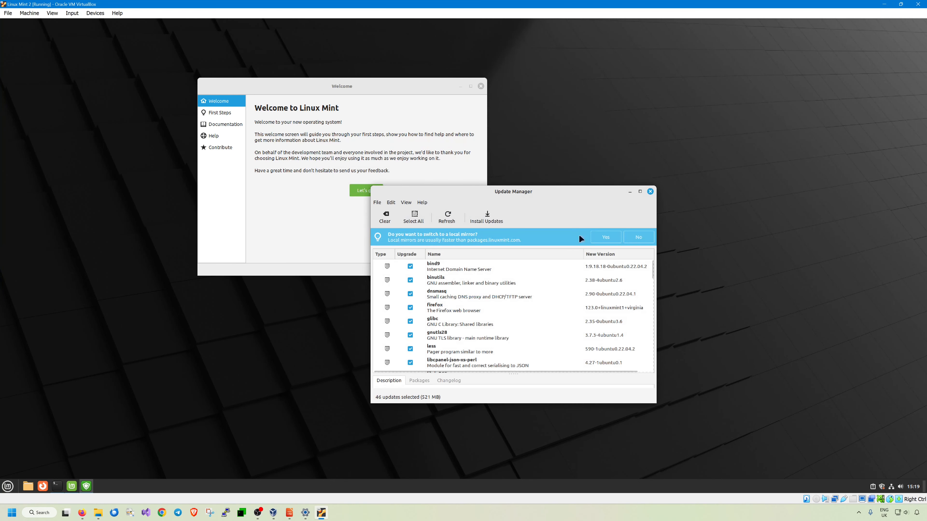
Step: Switch the main software mirror to UKFast, authenticating with the account password, and update the APT cache
left_click(611, 237)
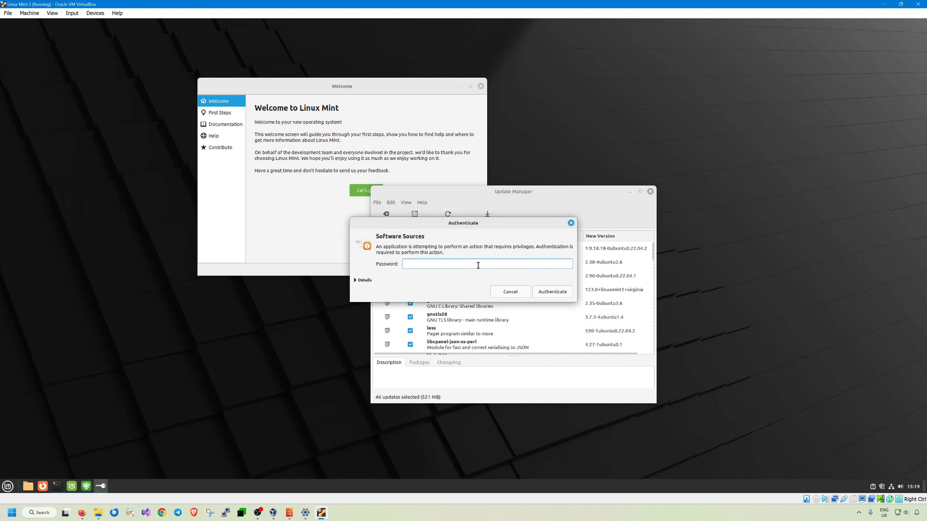
type("••••••••")
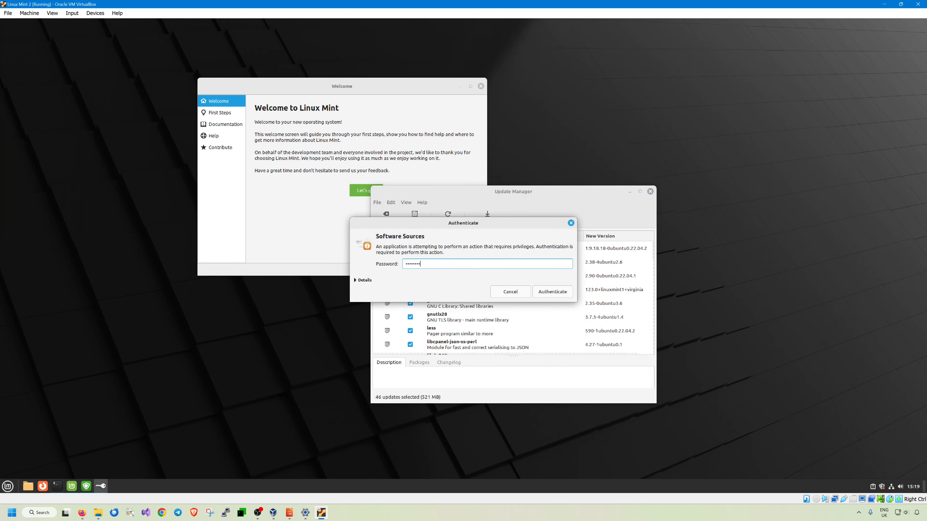
left_click(547, 291)
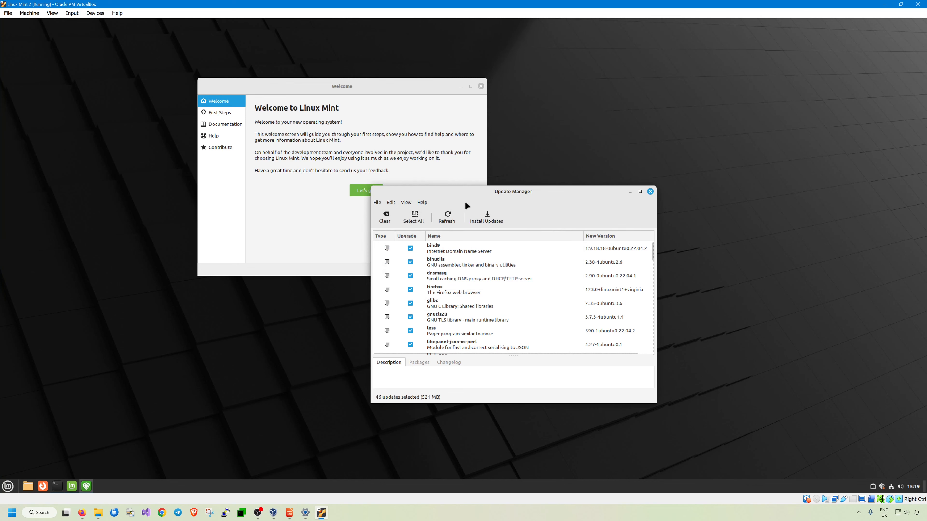
left_click(153, 72)
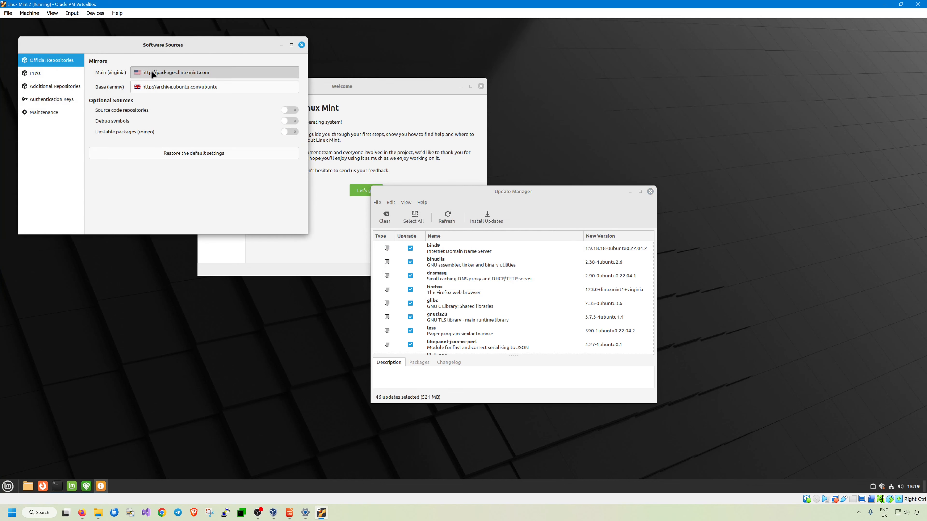
scroll(219, 102, "down", 1)
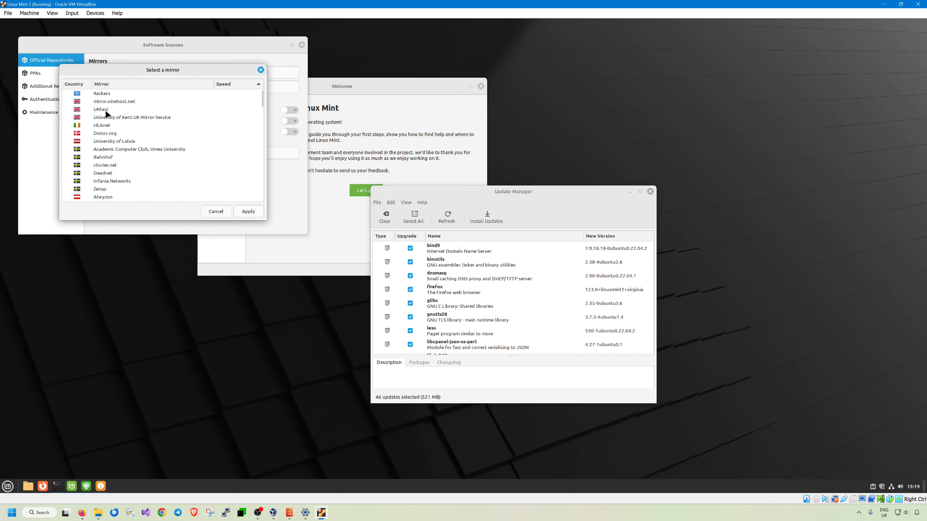
left_click(108, 111)
left_click(249, 212)
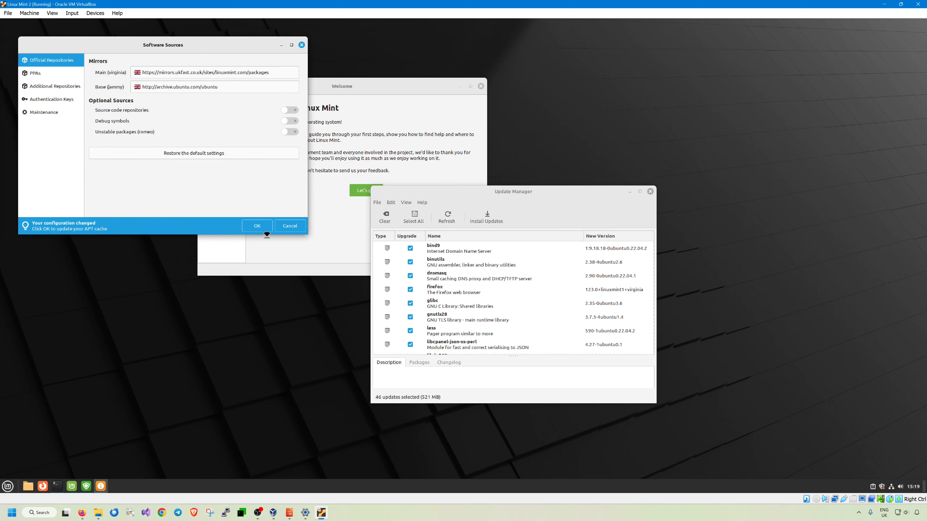
left_click(261, 228)
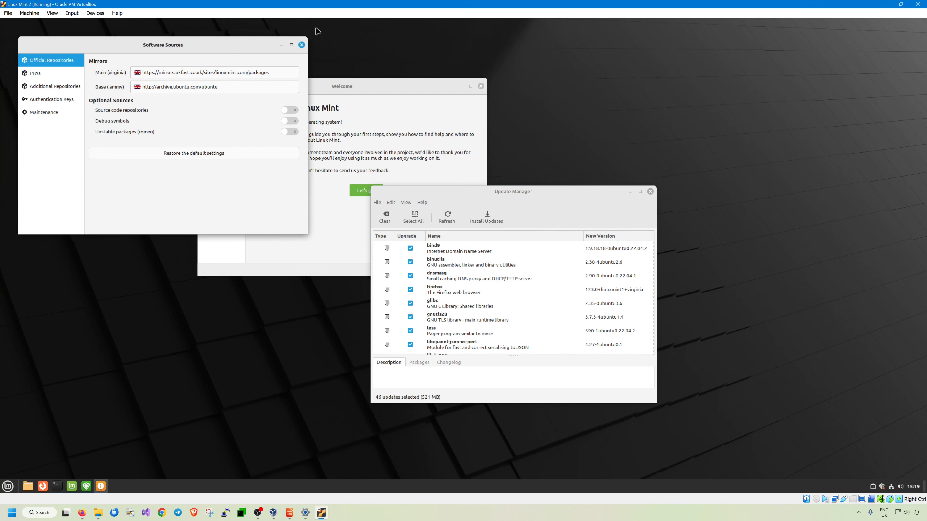
left_click(301, 45)
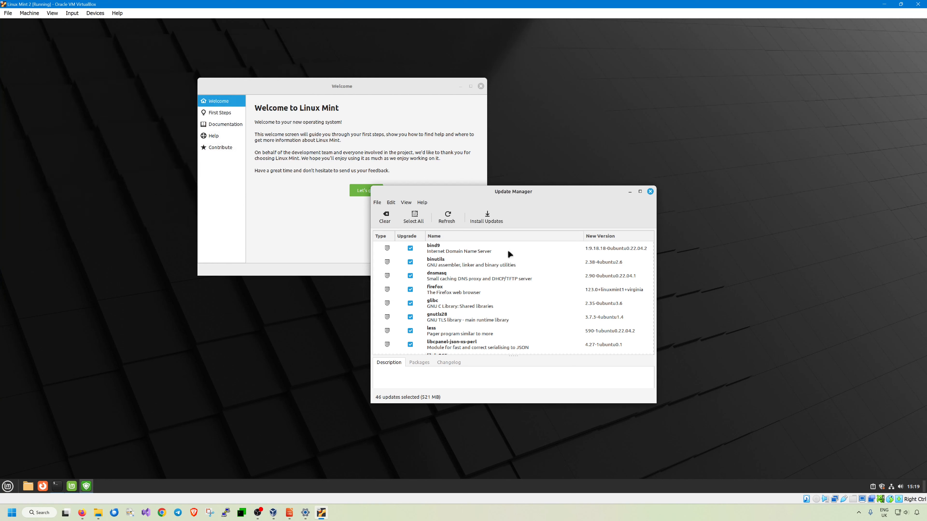
Step: Install all the selected updates, authenticating with the account password, and show the individual files being downloaded
scroll(470, 267, "down", 5)
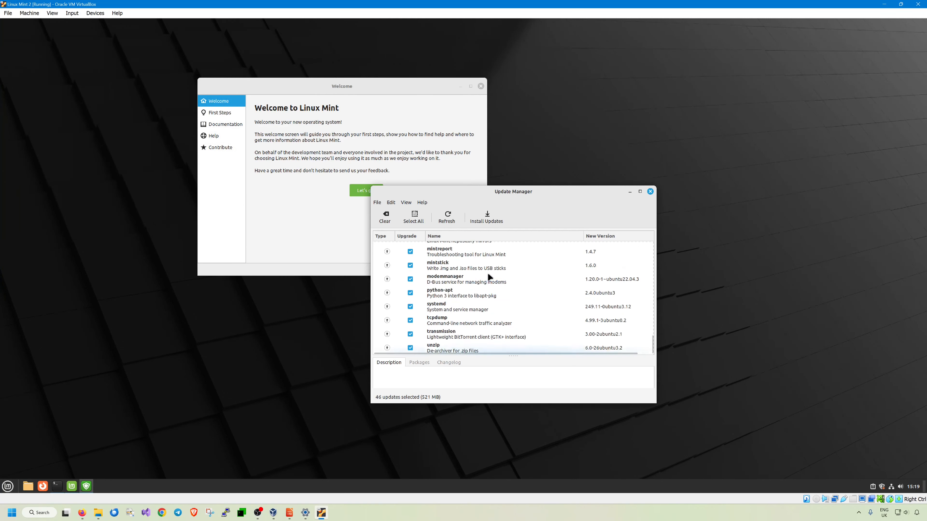
scroll(487, 273, "up", 5)
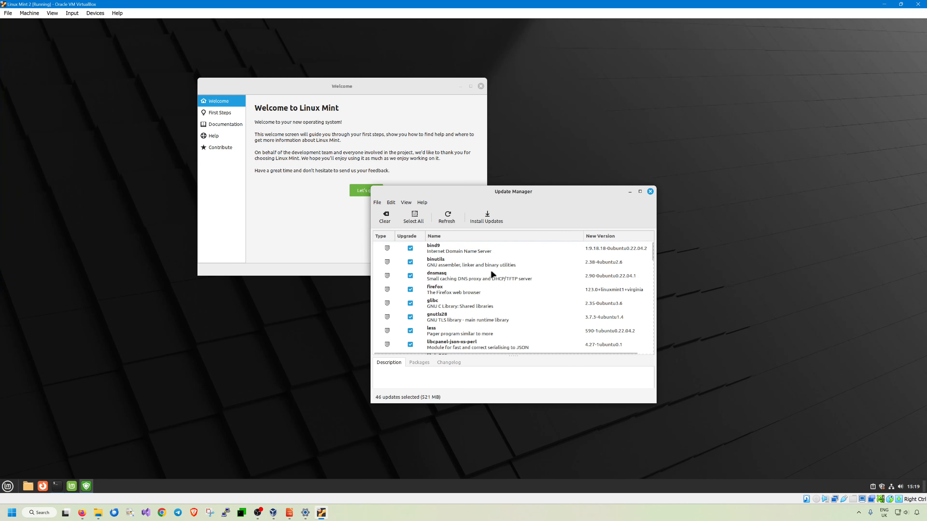
left_click(489, 219)
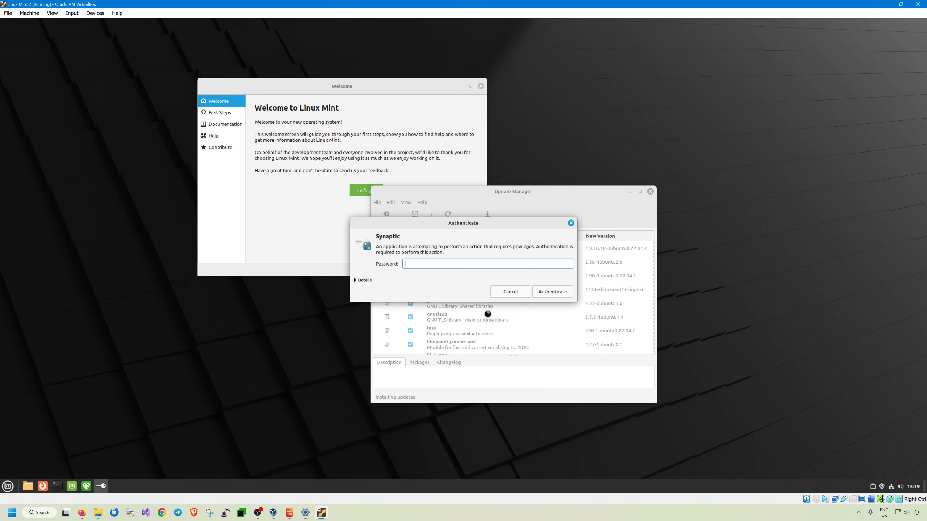
type("••••")
key("BackSpace")
key("BackSpace")
key("BackSpace")
key("BackSpace")
type("••••••")
key("Return")
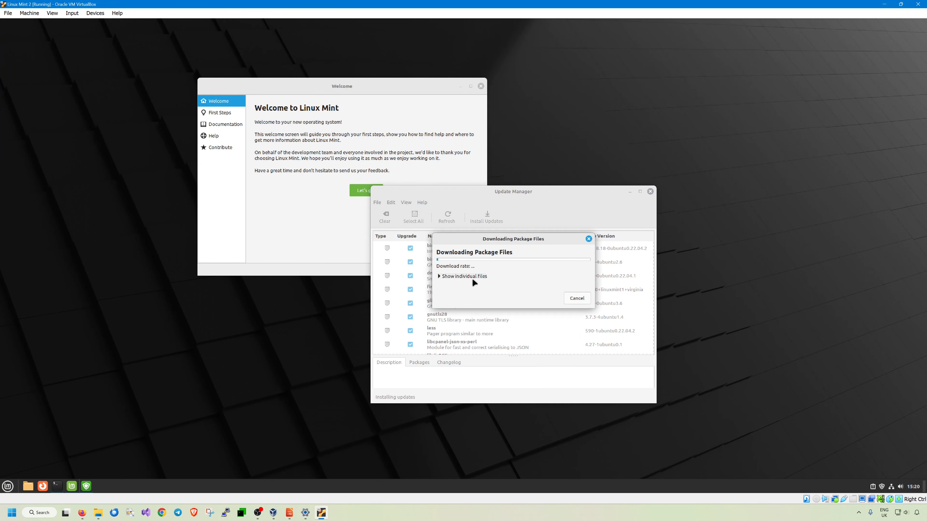
left_click(470, 276)
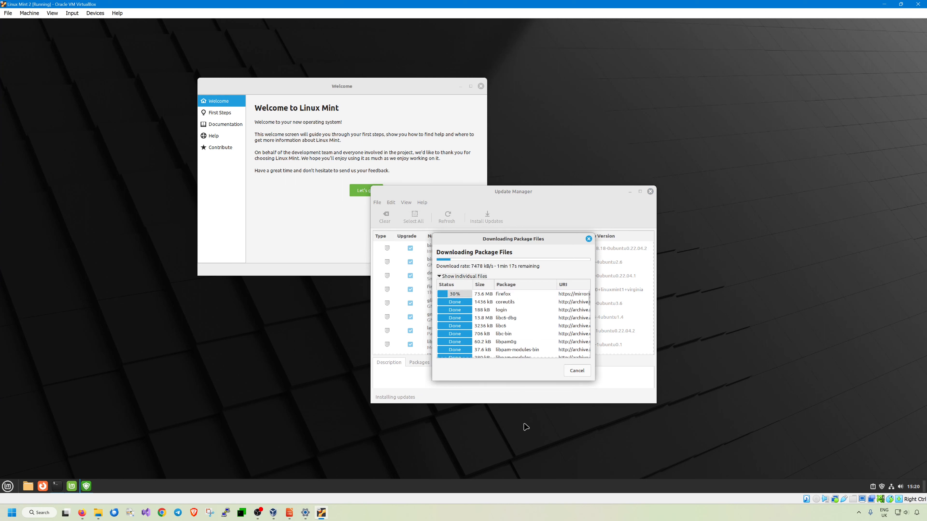